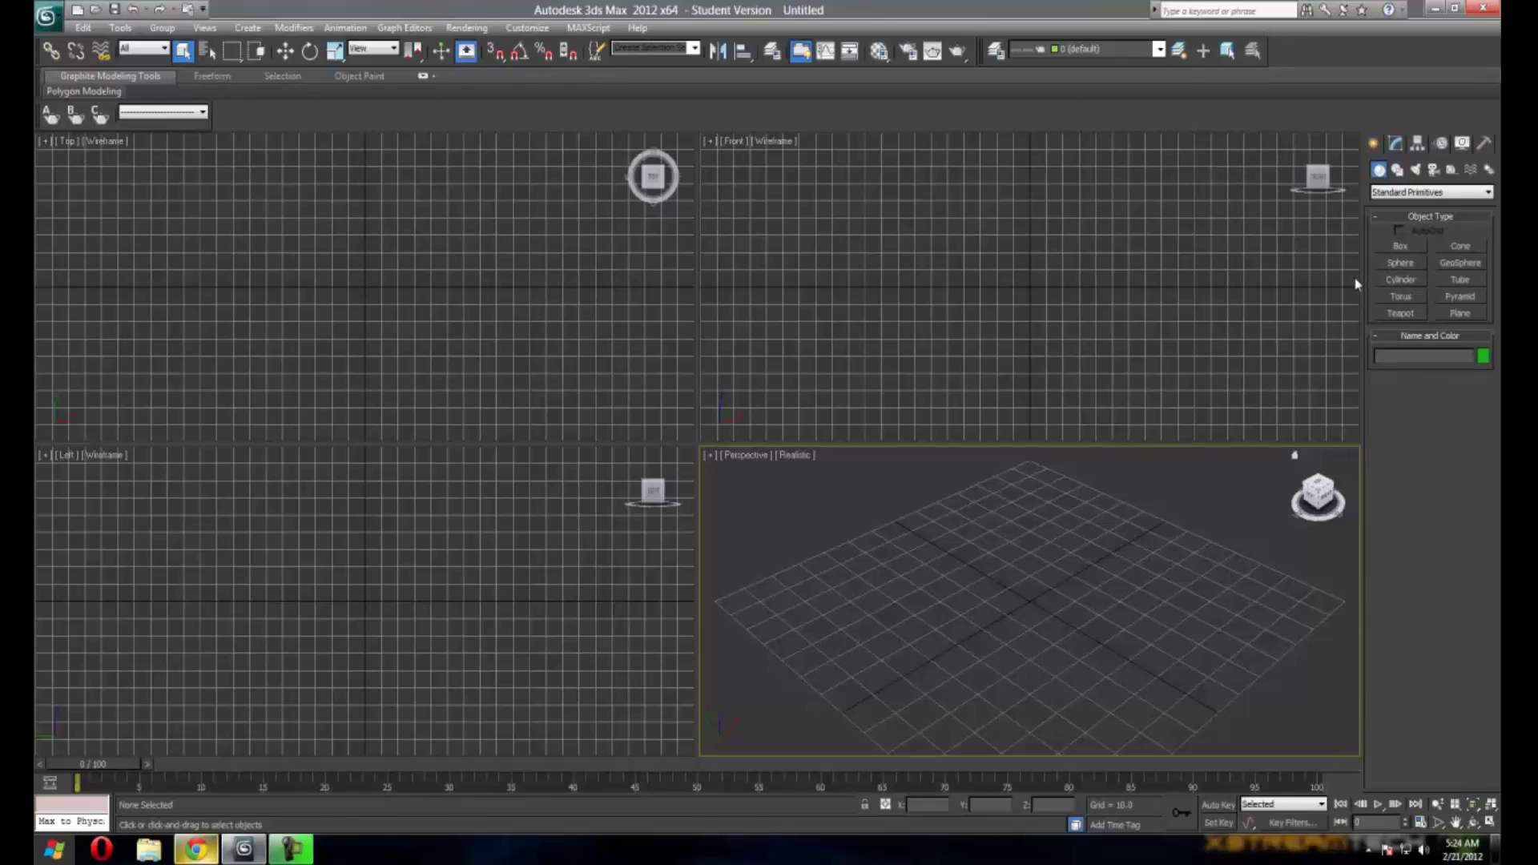
Create a box of about 80 × 79 × 56 units centred on the grid in the Perspective view.
click(1405, 248)
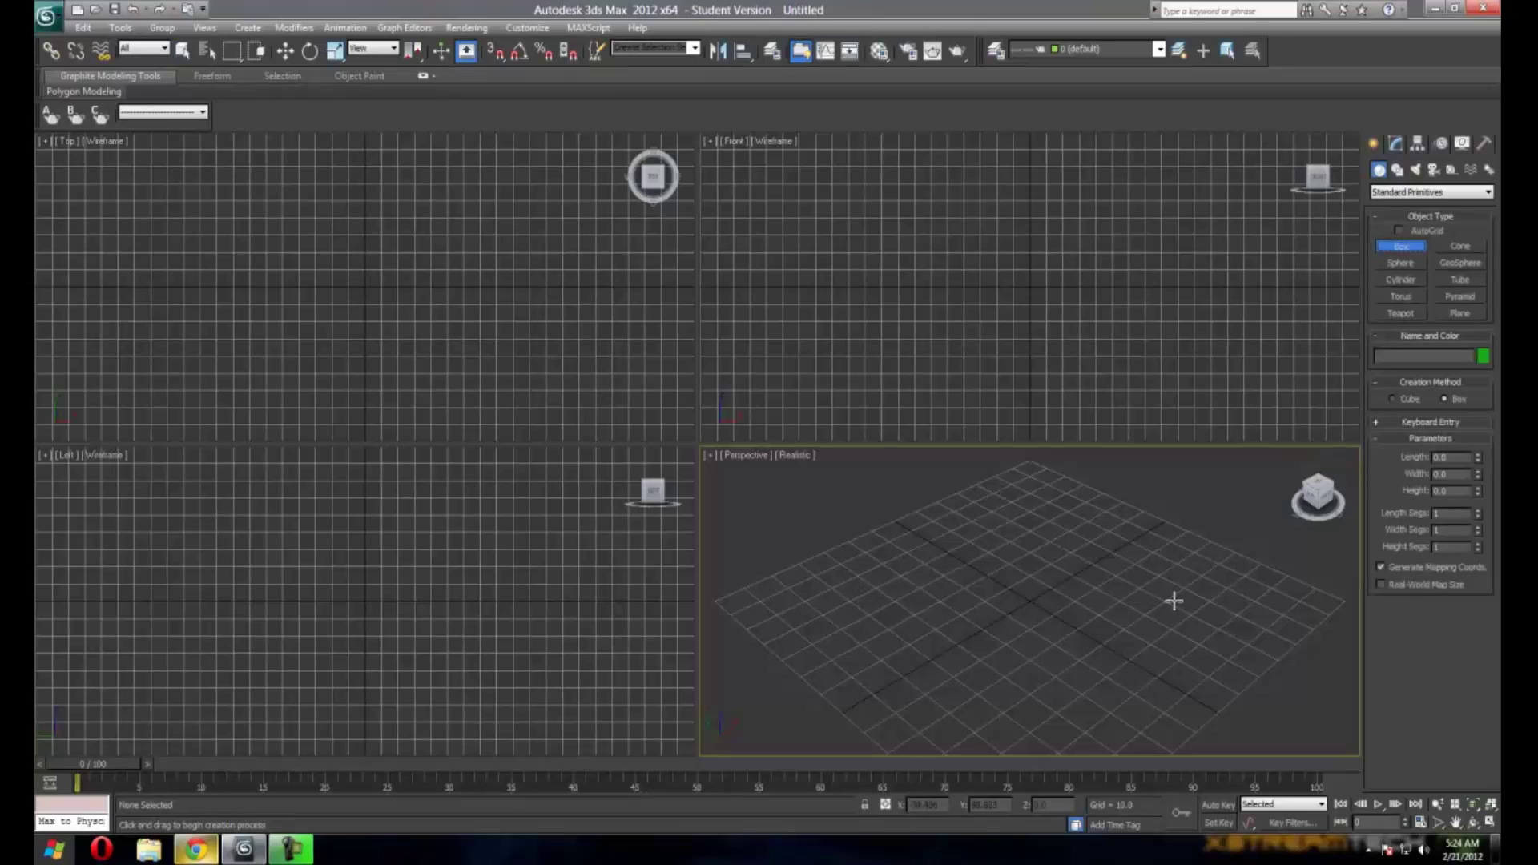
drag(1208, 601, 848, 603)
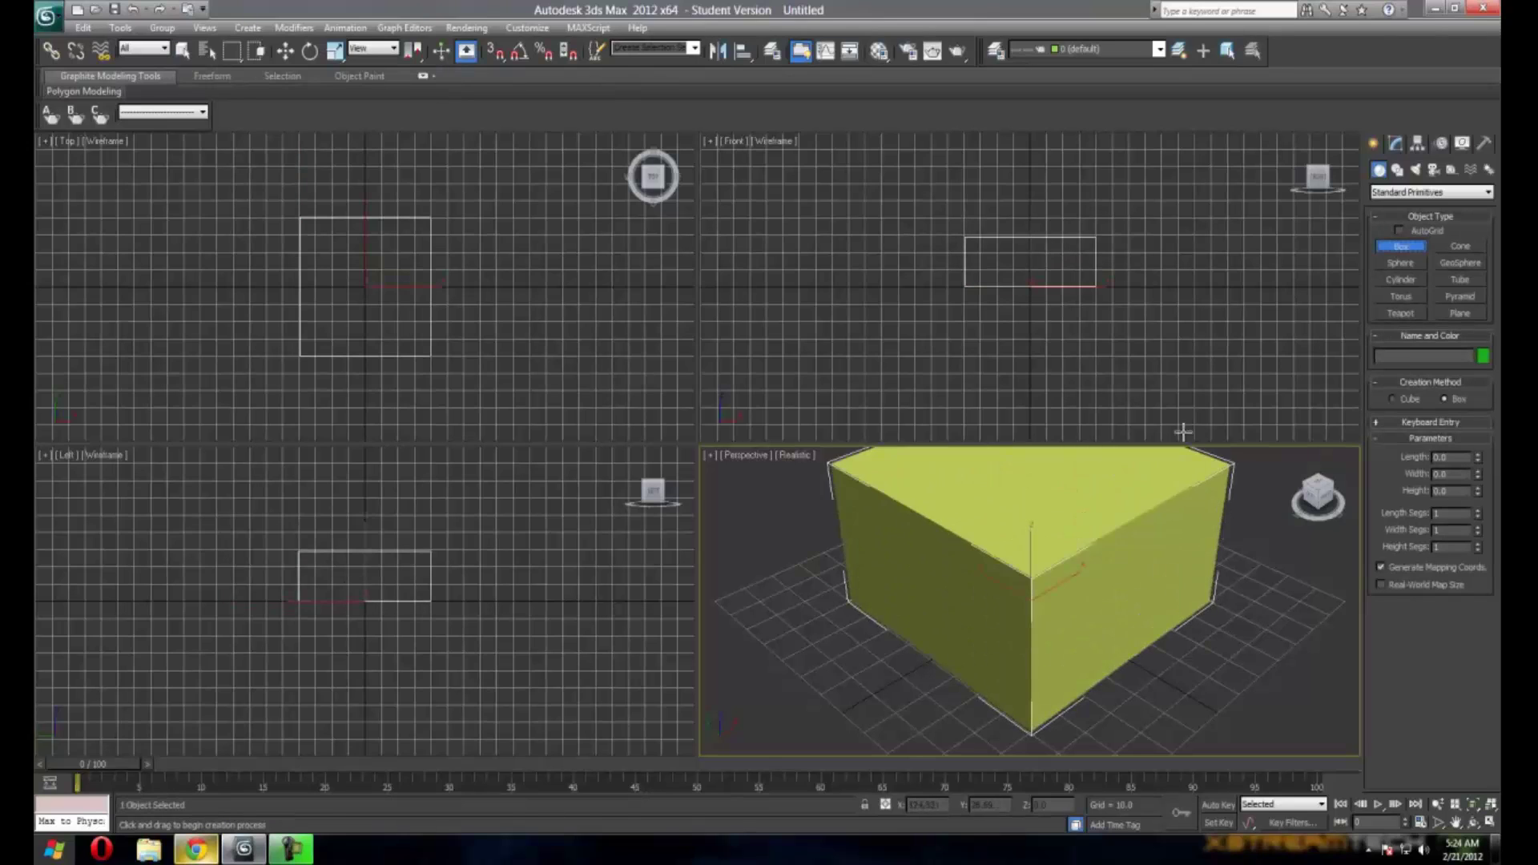
click(1177, 418)
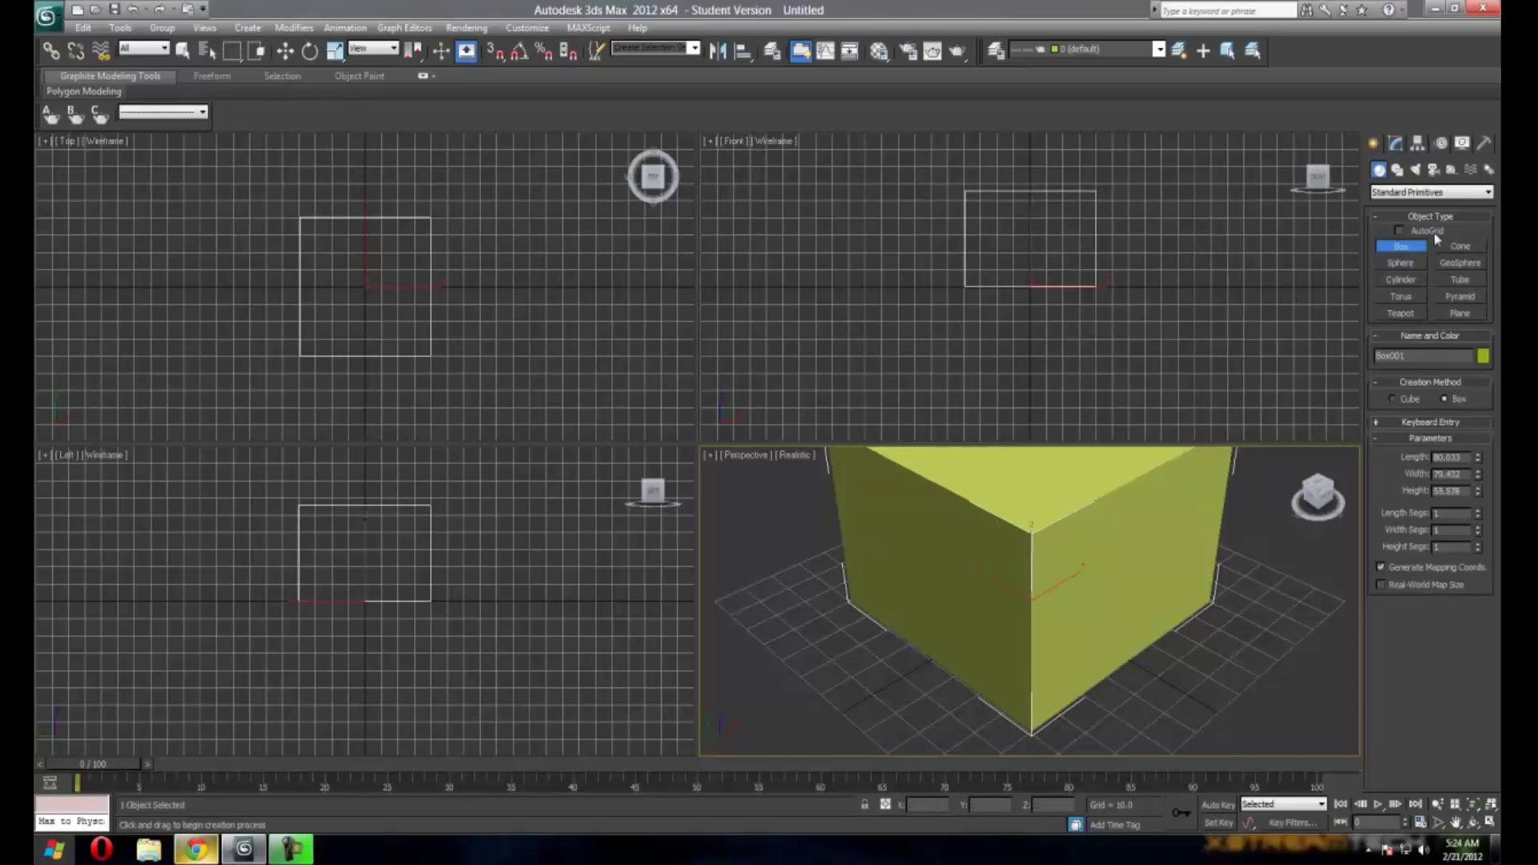
Convert the box to an Editable Poly.
click(1394, 146)
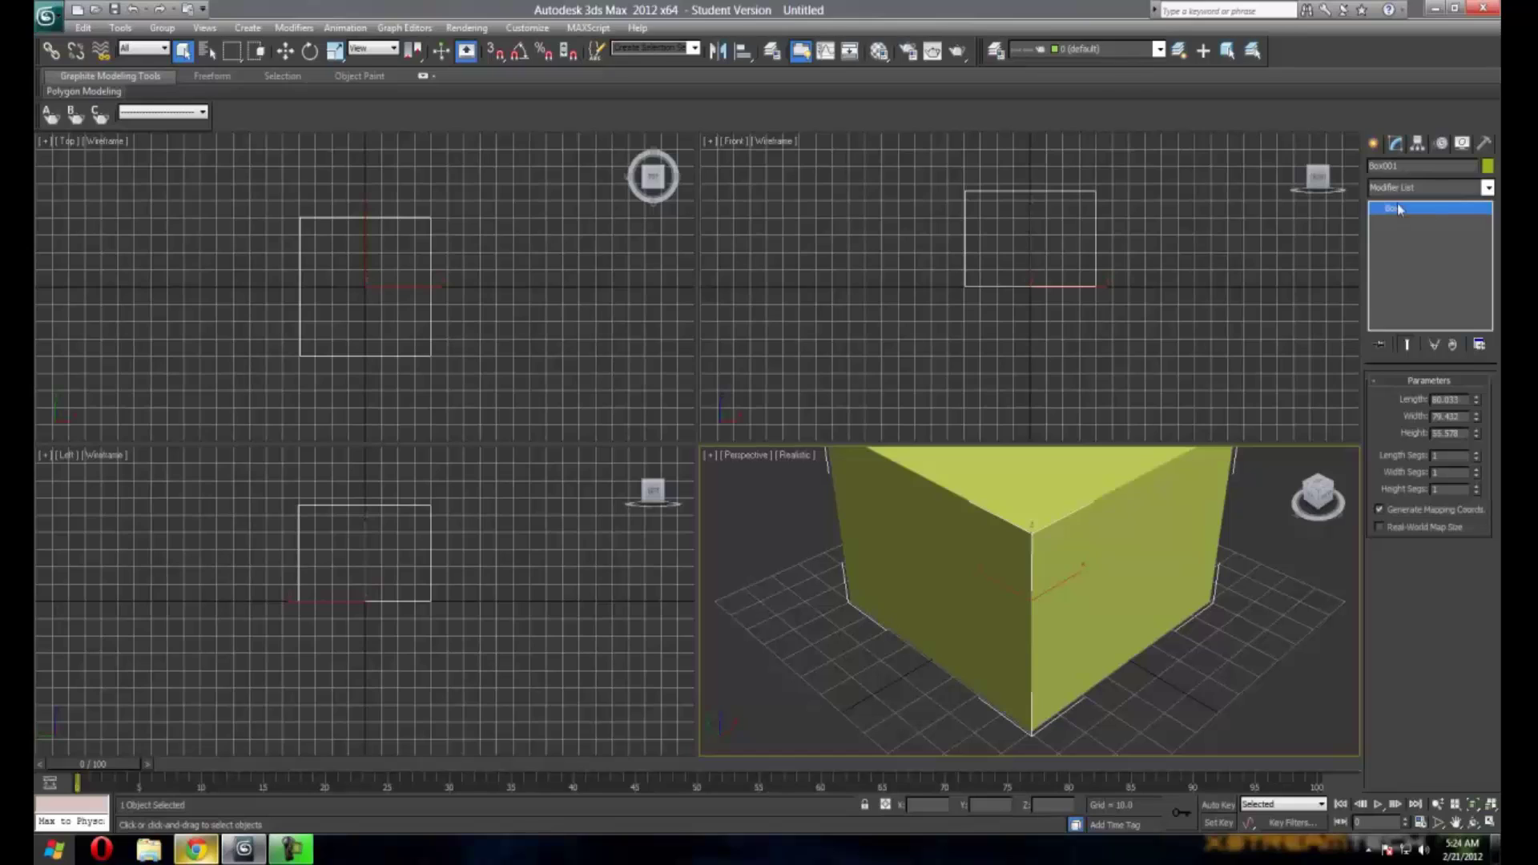
right_click(1403, 213)
key(Escape)
right_click(1392, 212)
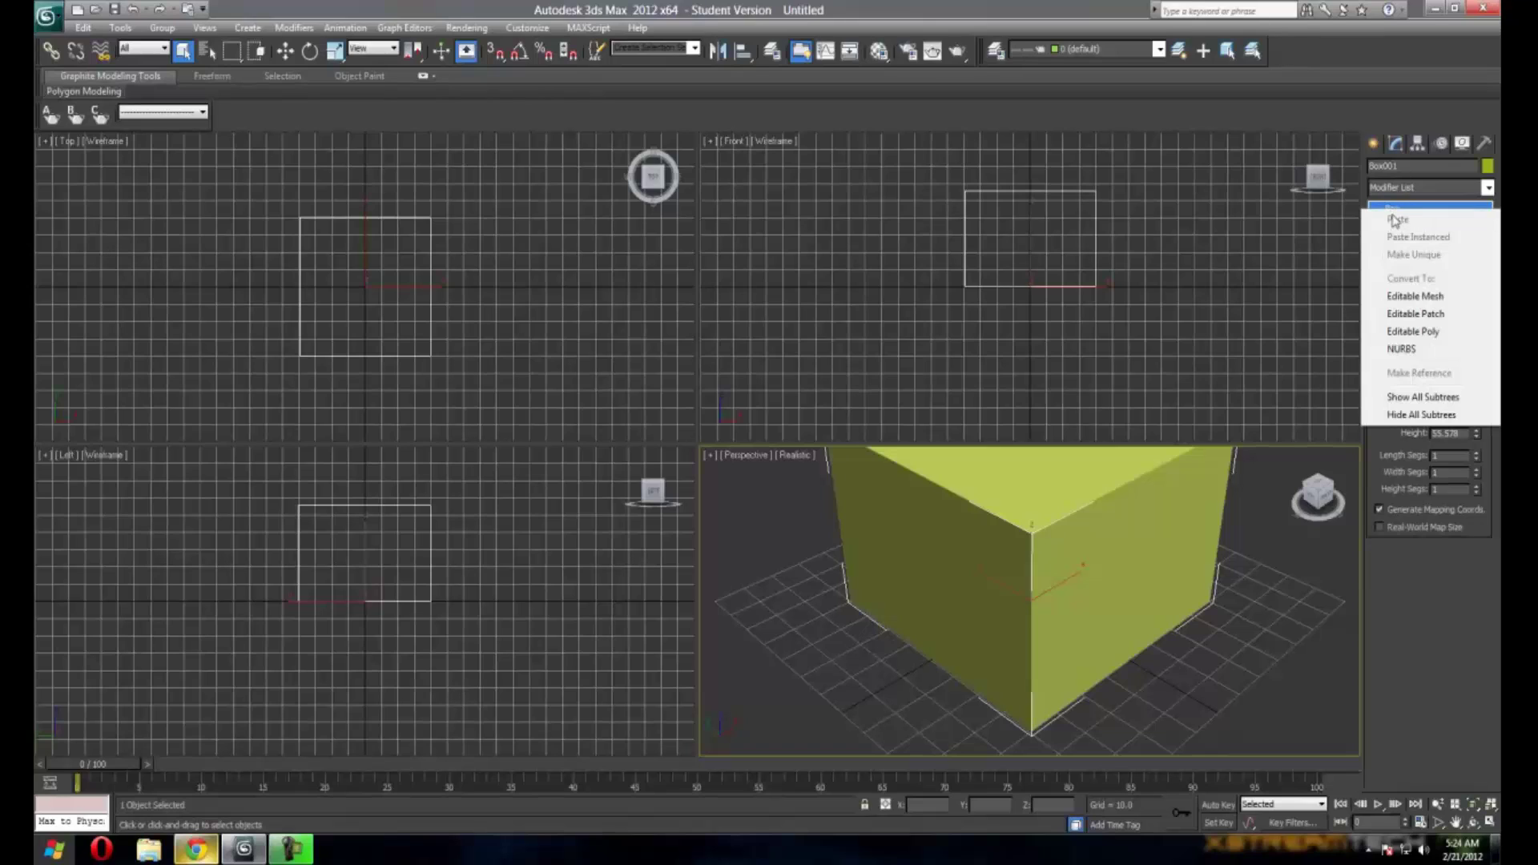
click(1422, 334)
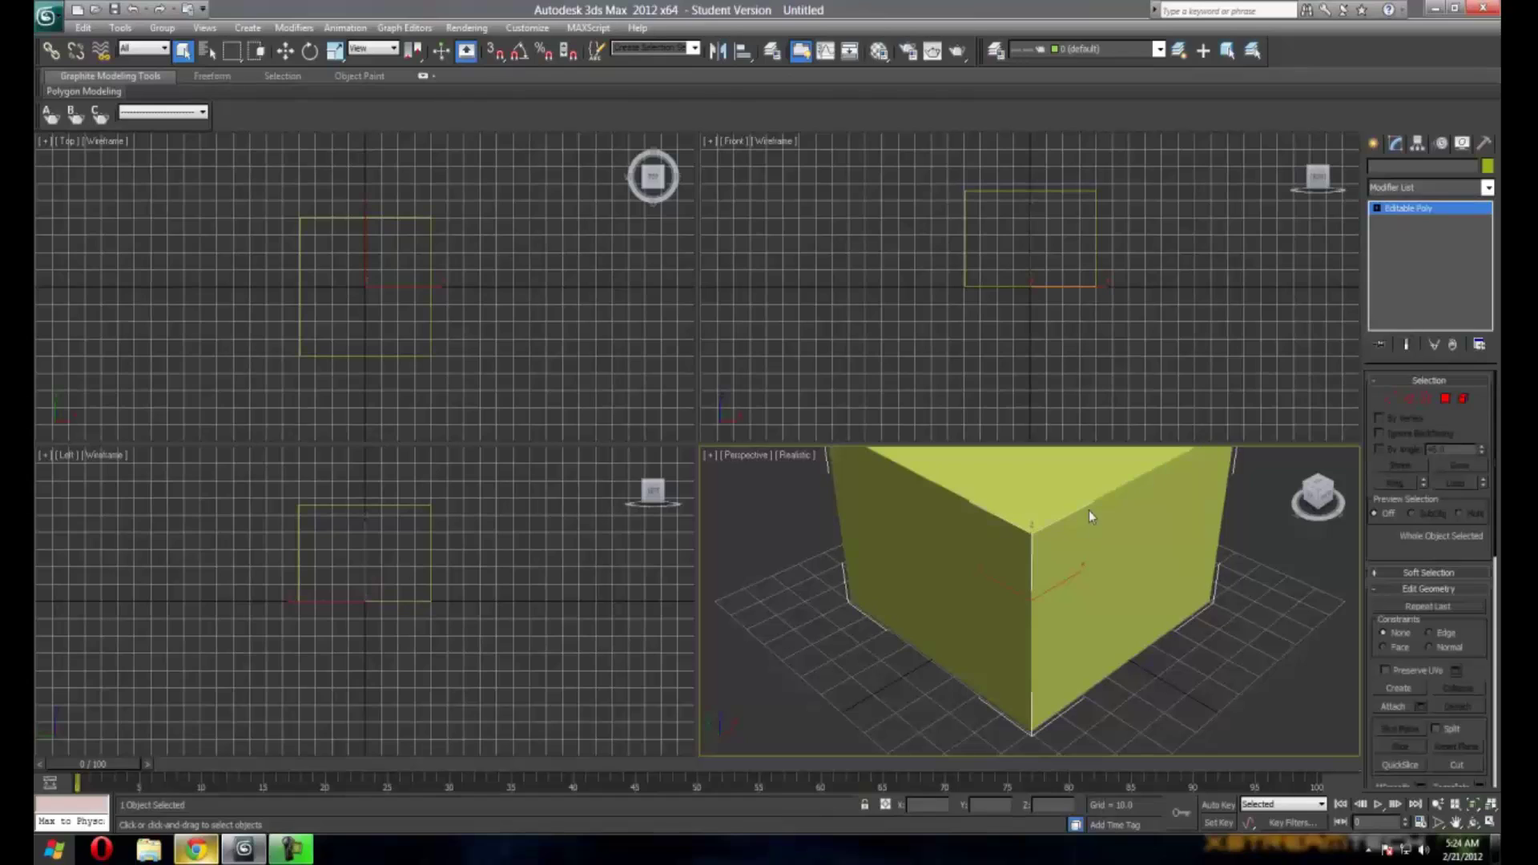
right_click(1039, 563)
mouse_move(1081, 706)
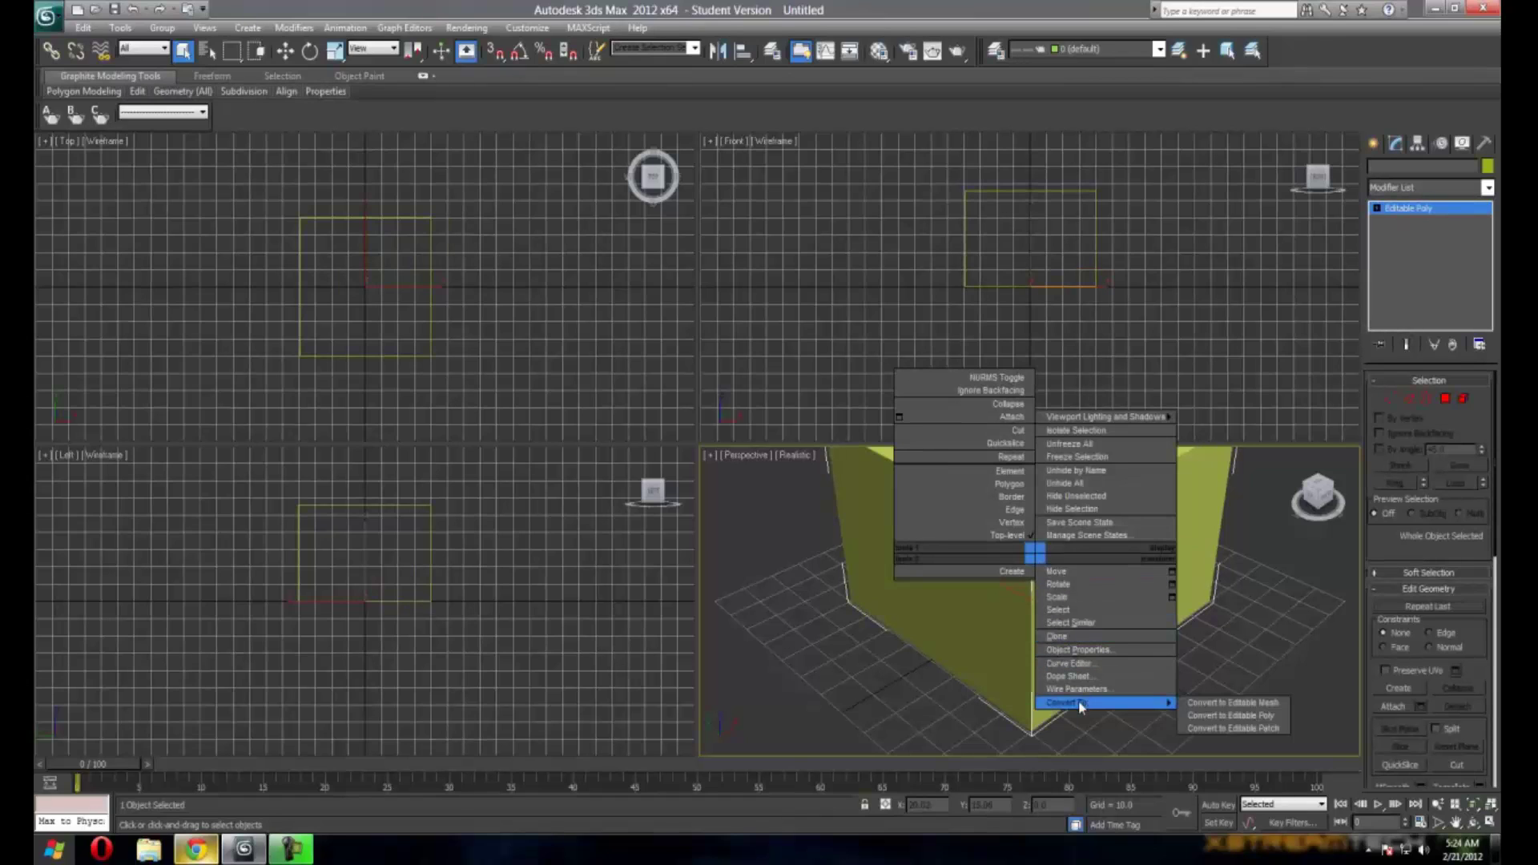
click(1248, 718)
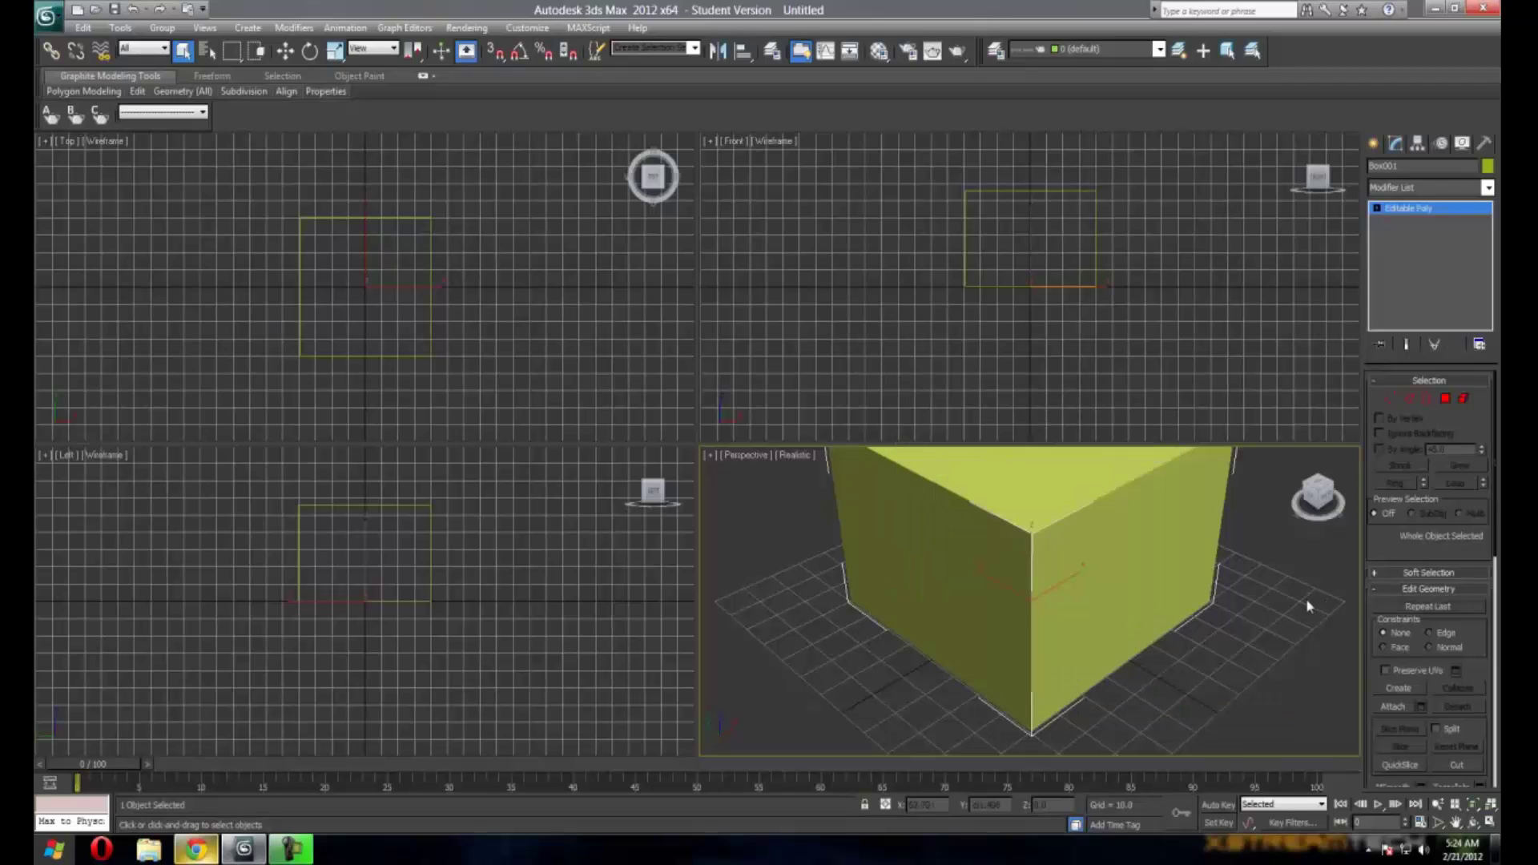
Try out the vertex, border, polygon, element and edge selection levels of the editable poly.
click(1397, 400)
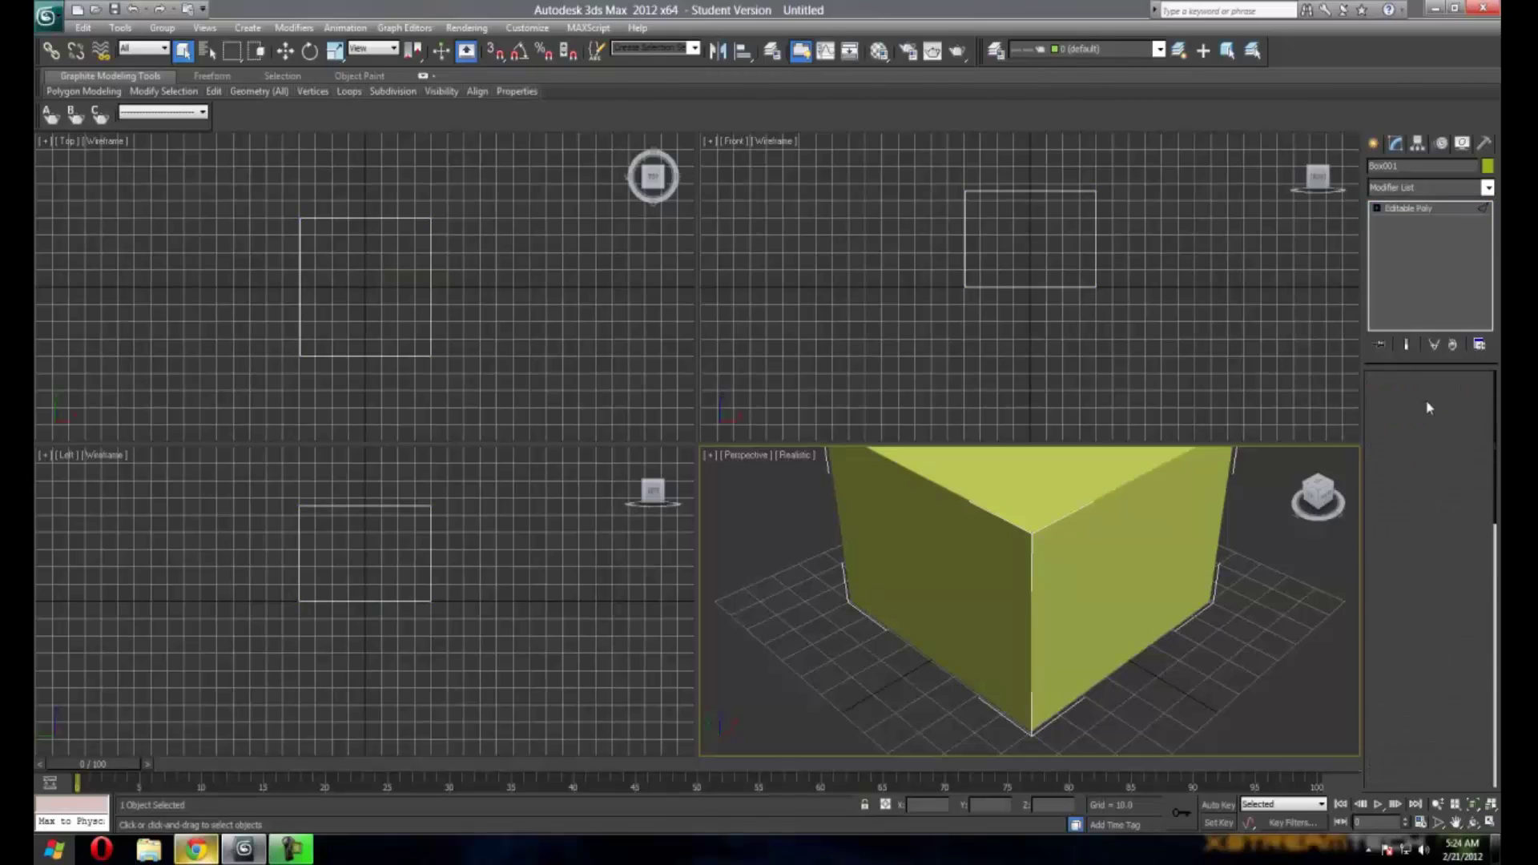
click(1428, 400)
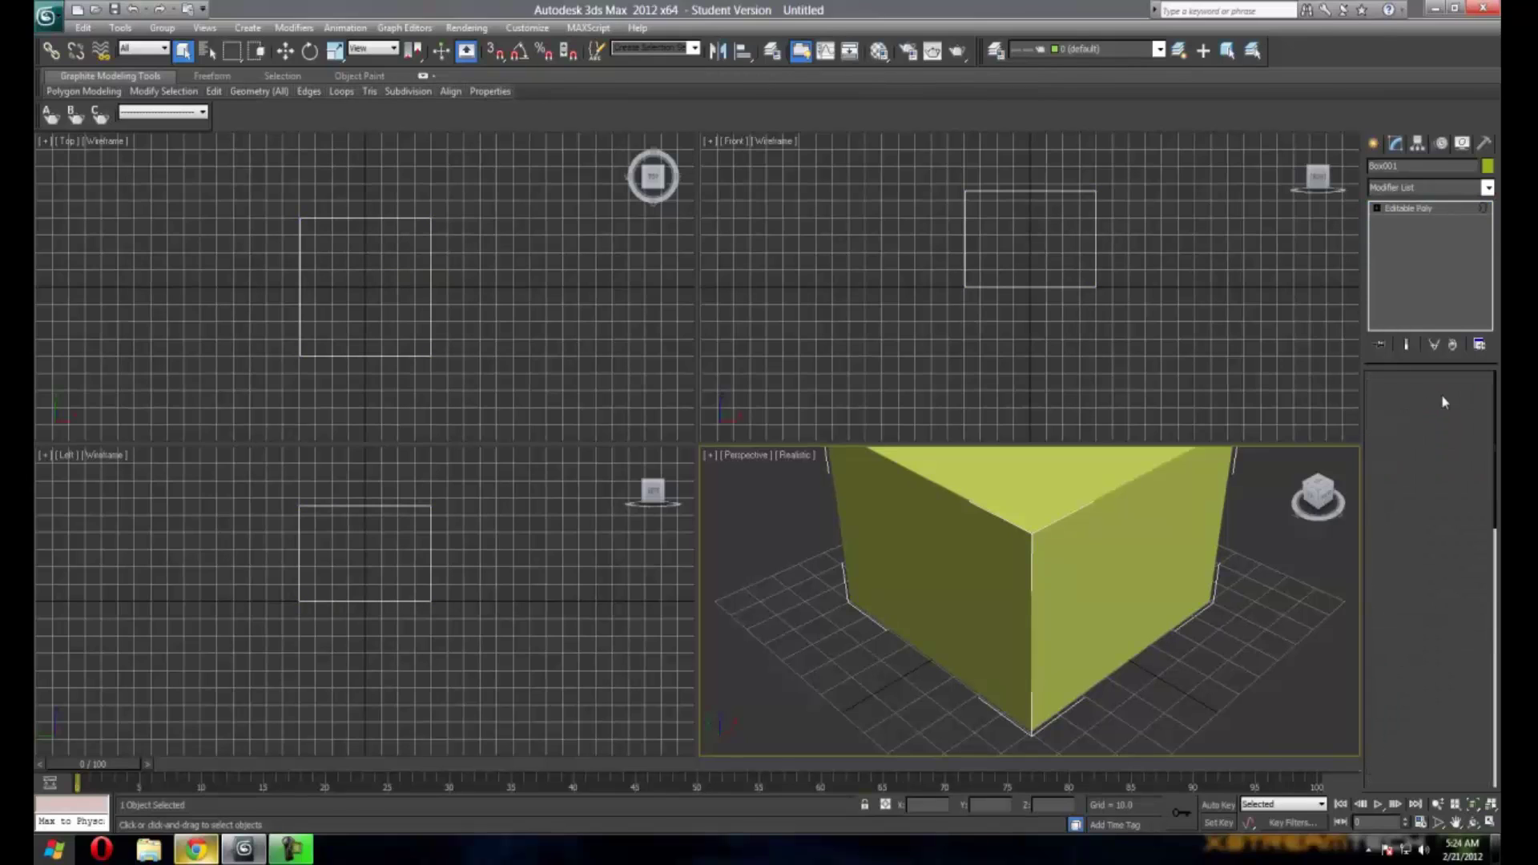
click(1446, 400)
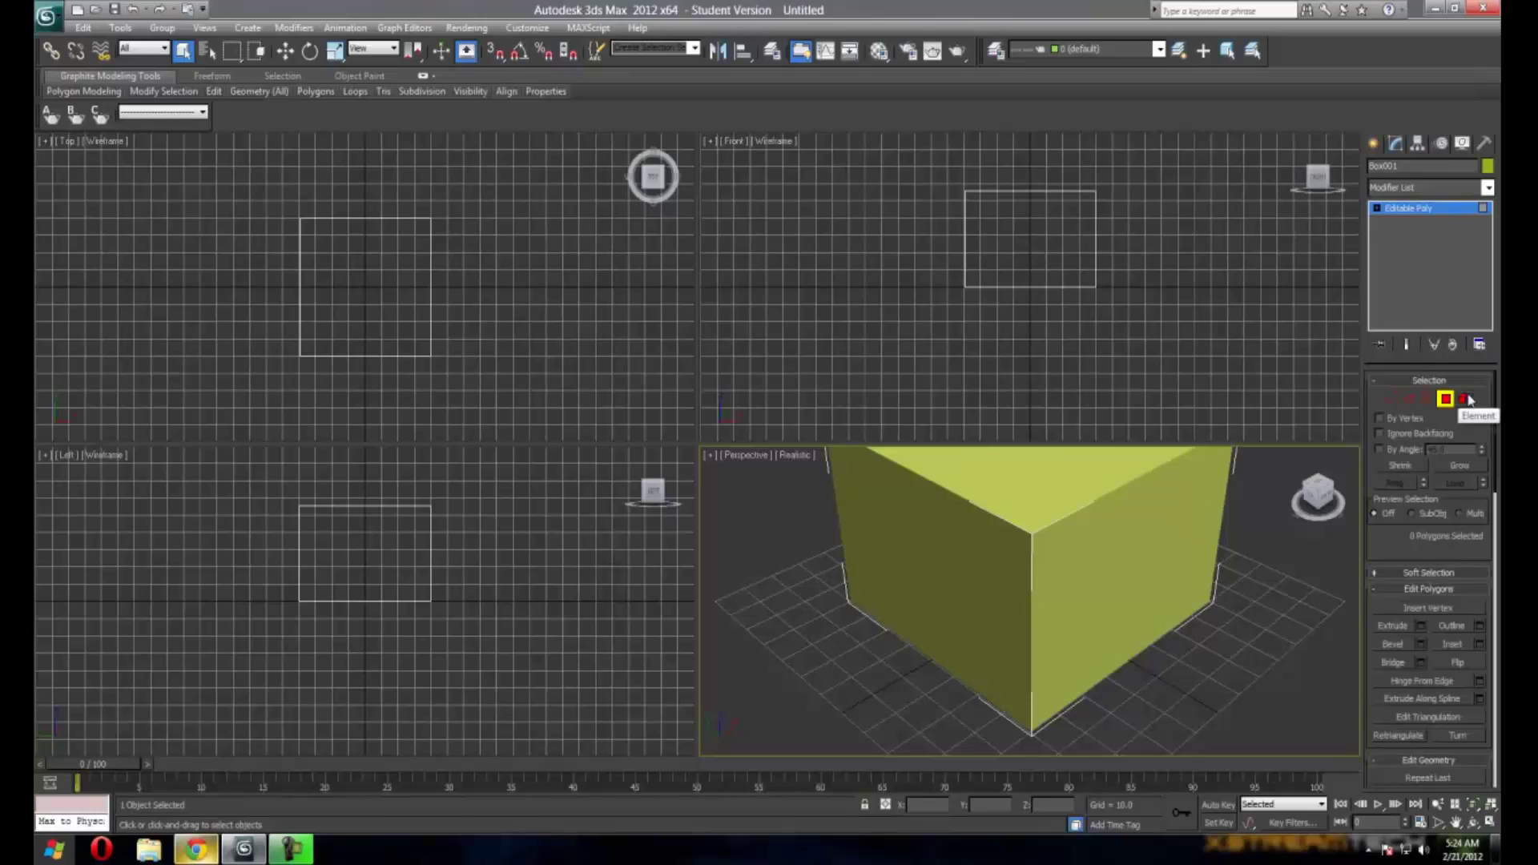
click(1465, 399)
click(1446, 400)
click(1446, 400)
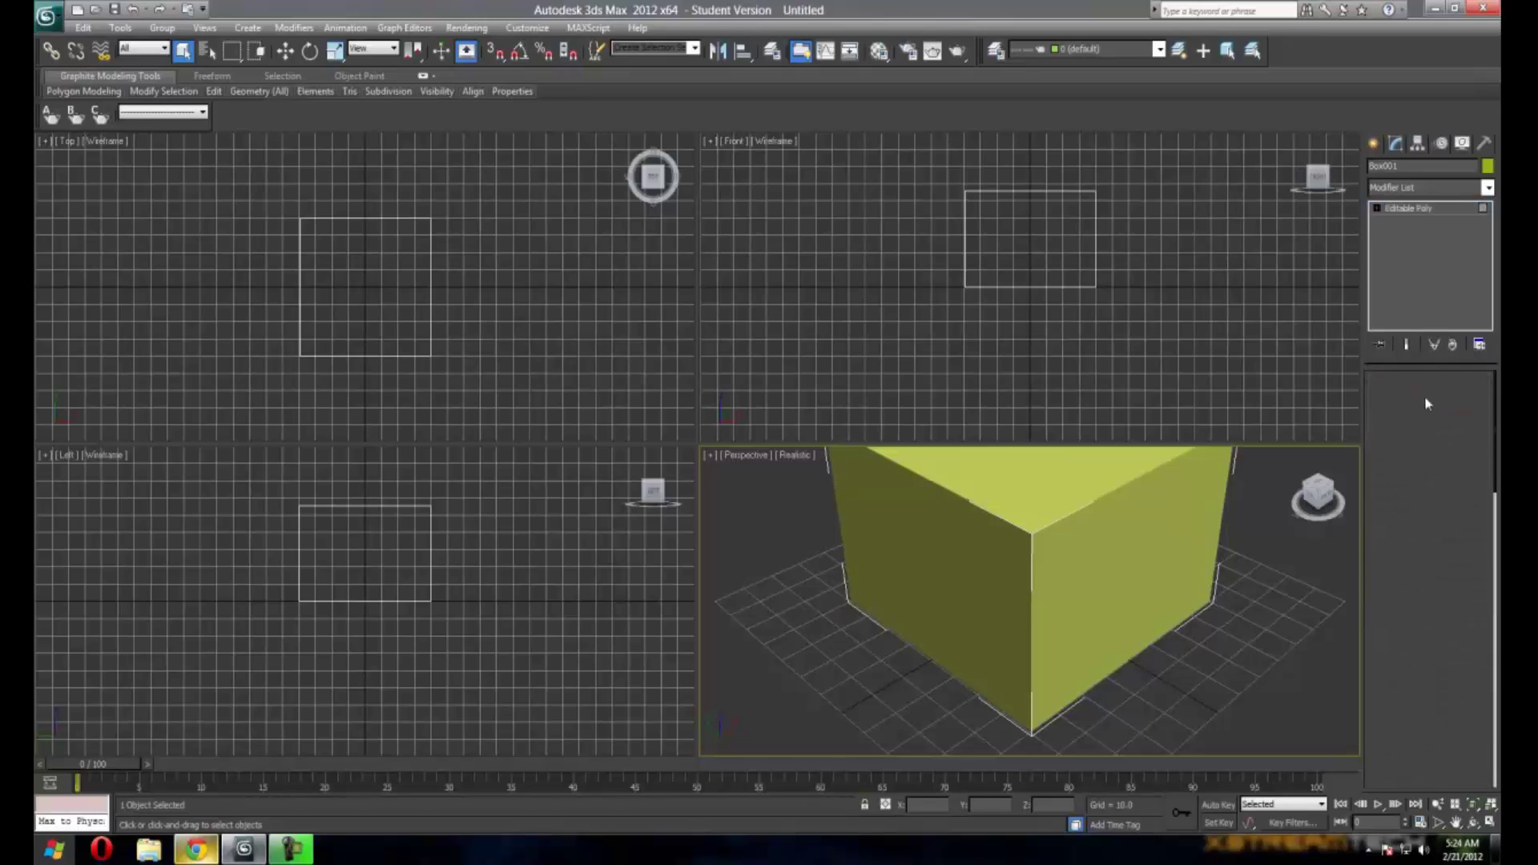
click(1446, 400)
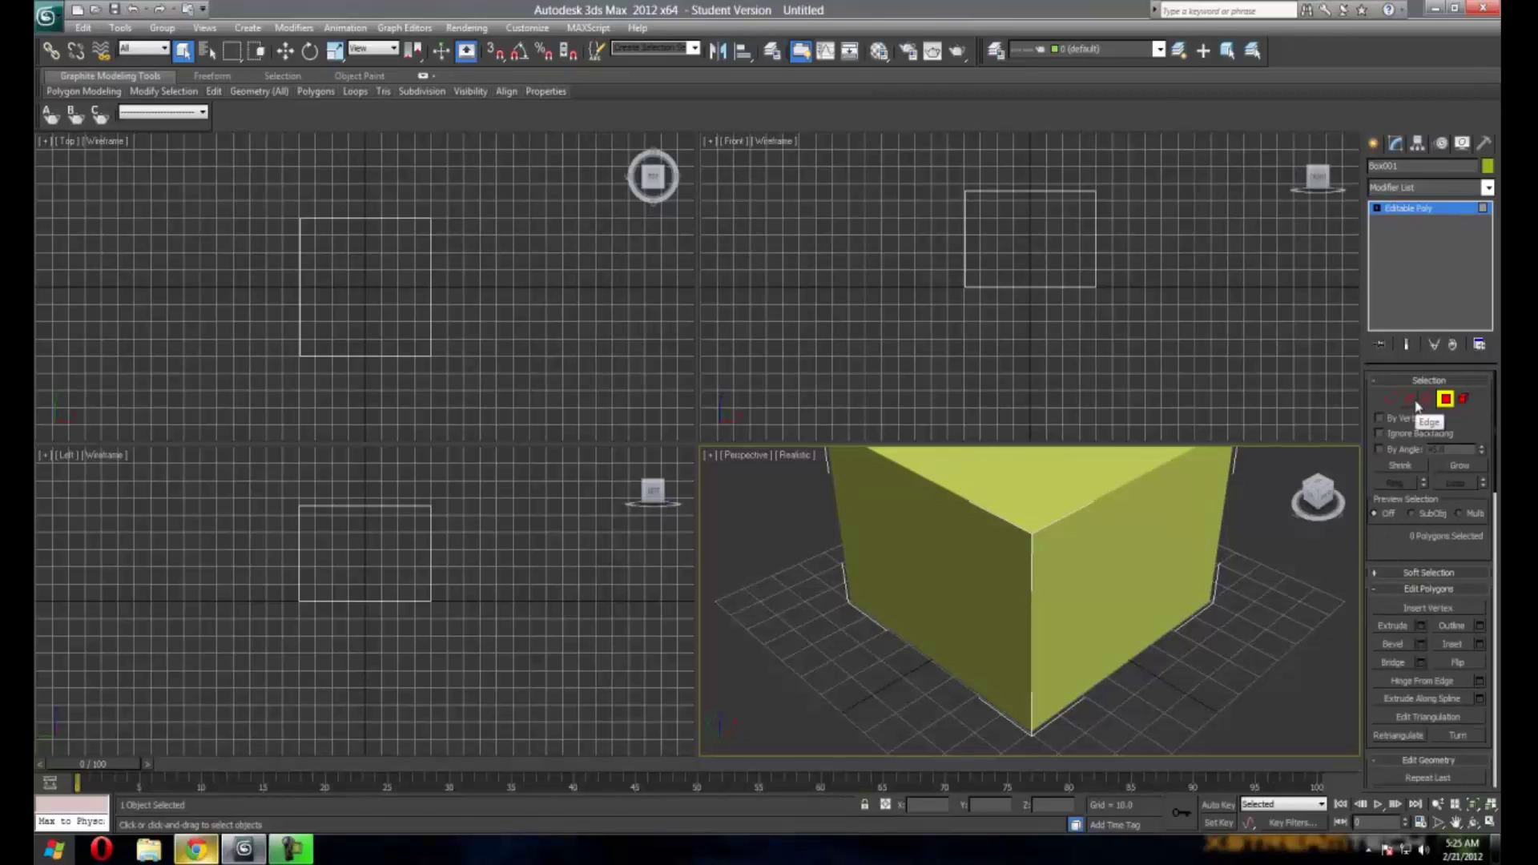
click(1411, 400)
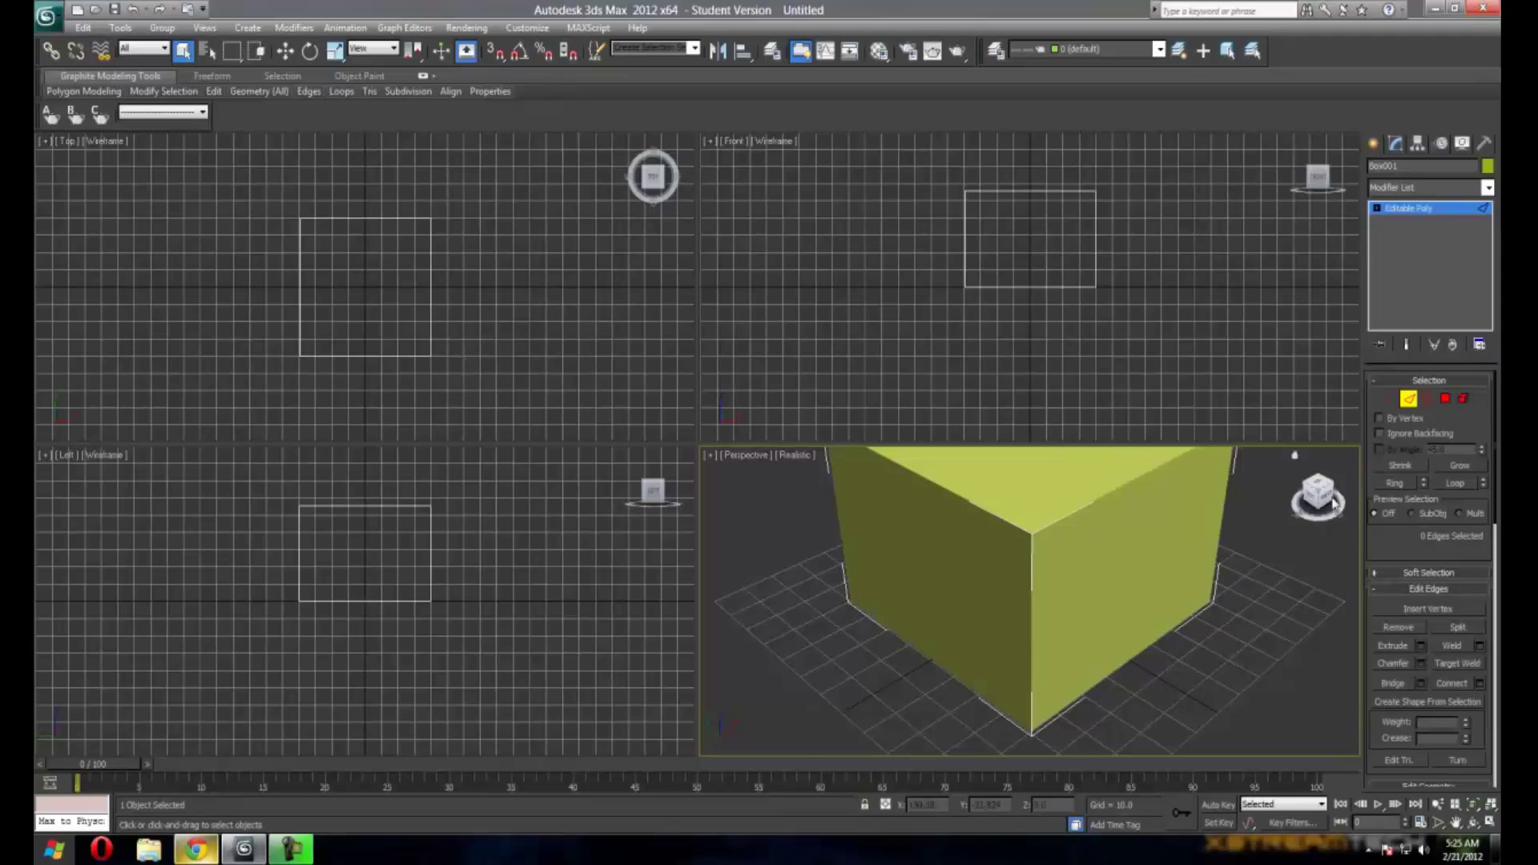
drag(1314, 497, 1326, 501)
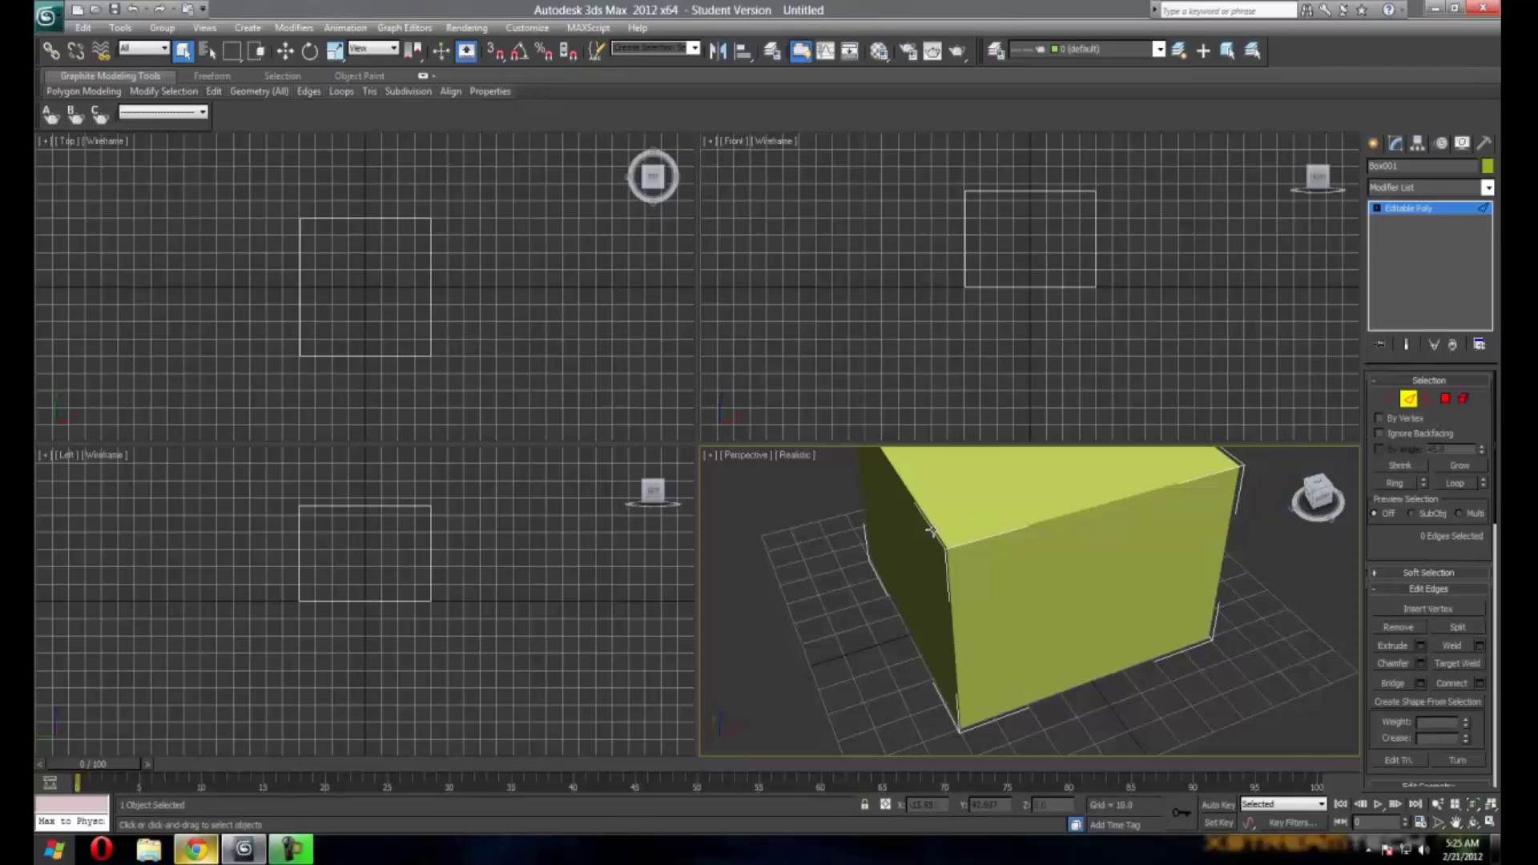
Lengthen the box by moving its front side polygon outward along Y to about -57.
click(1445, 399)
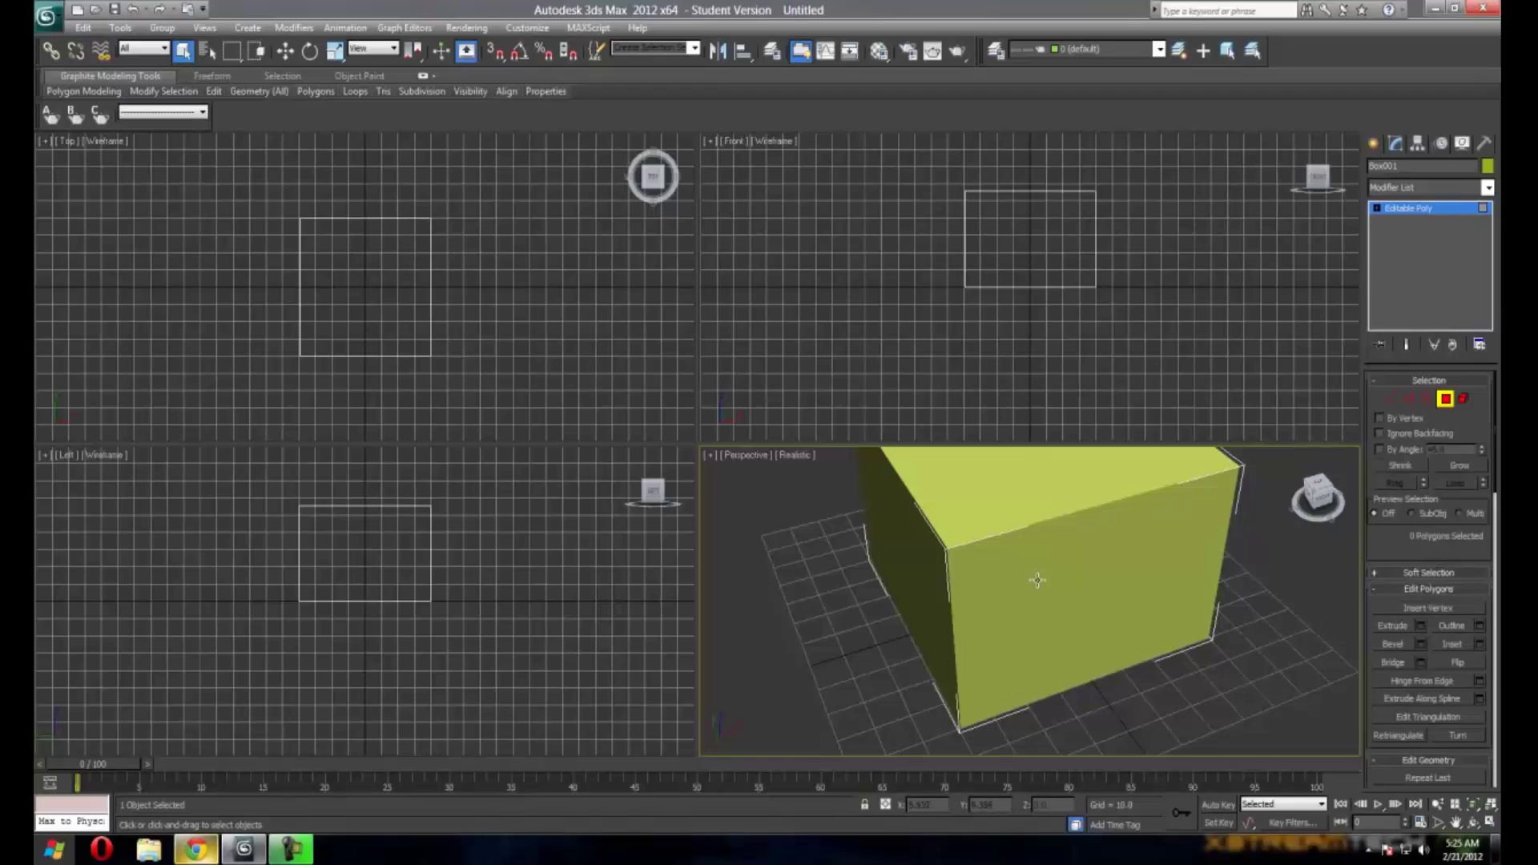
click(1038, 580)
drag(1314, 490, 1349, 479)
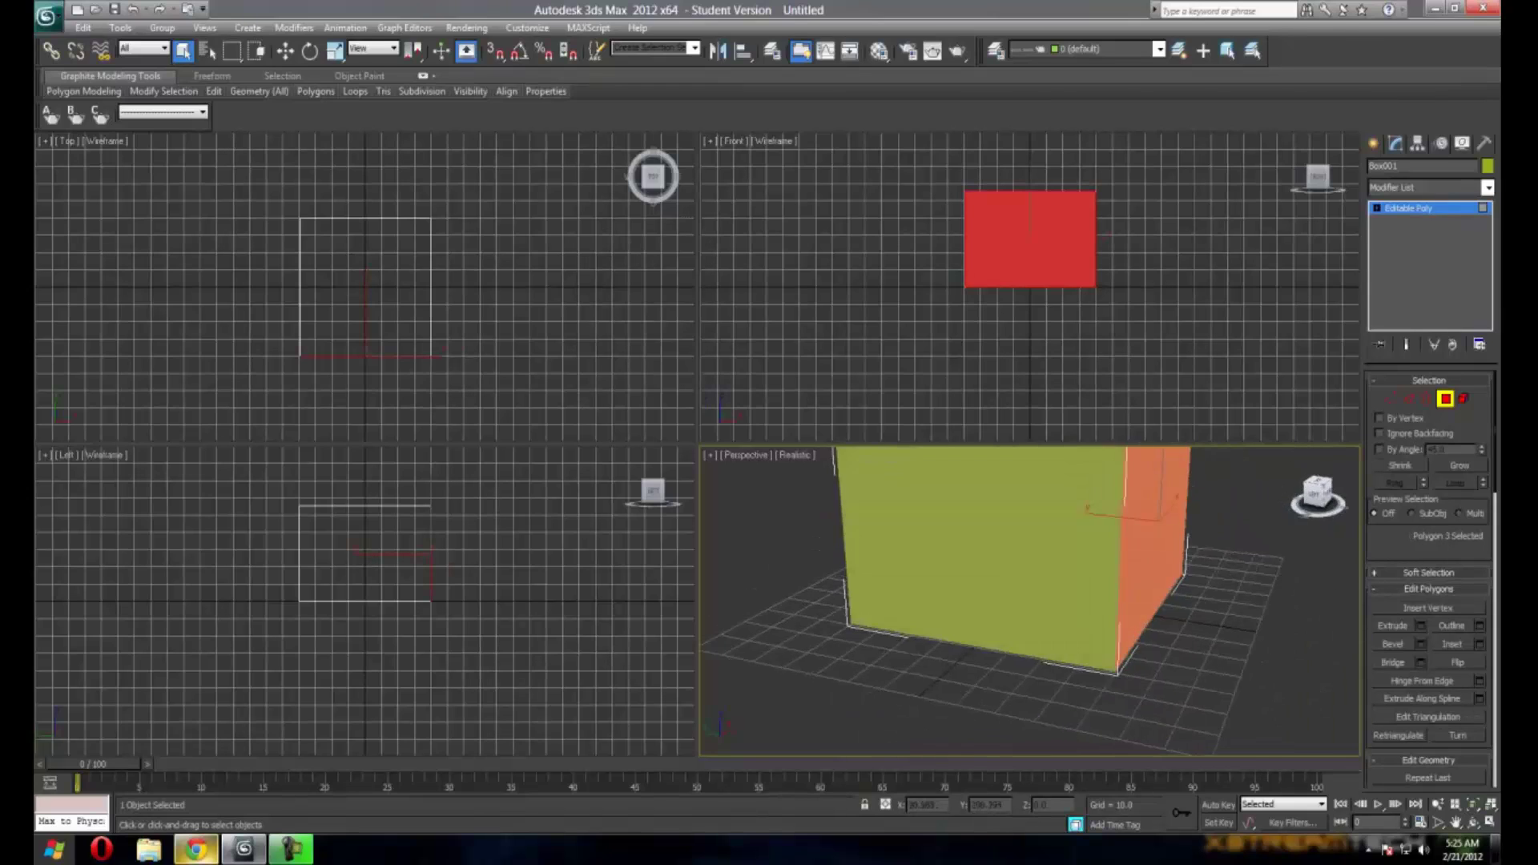
alt+middle_drag(1029, 458, 962, 500)
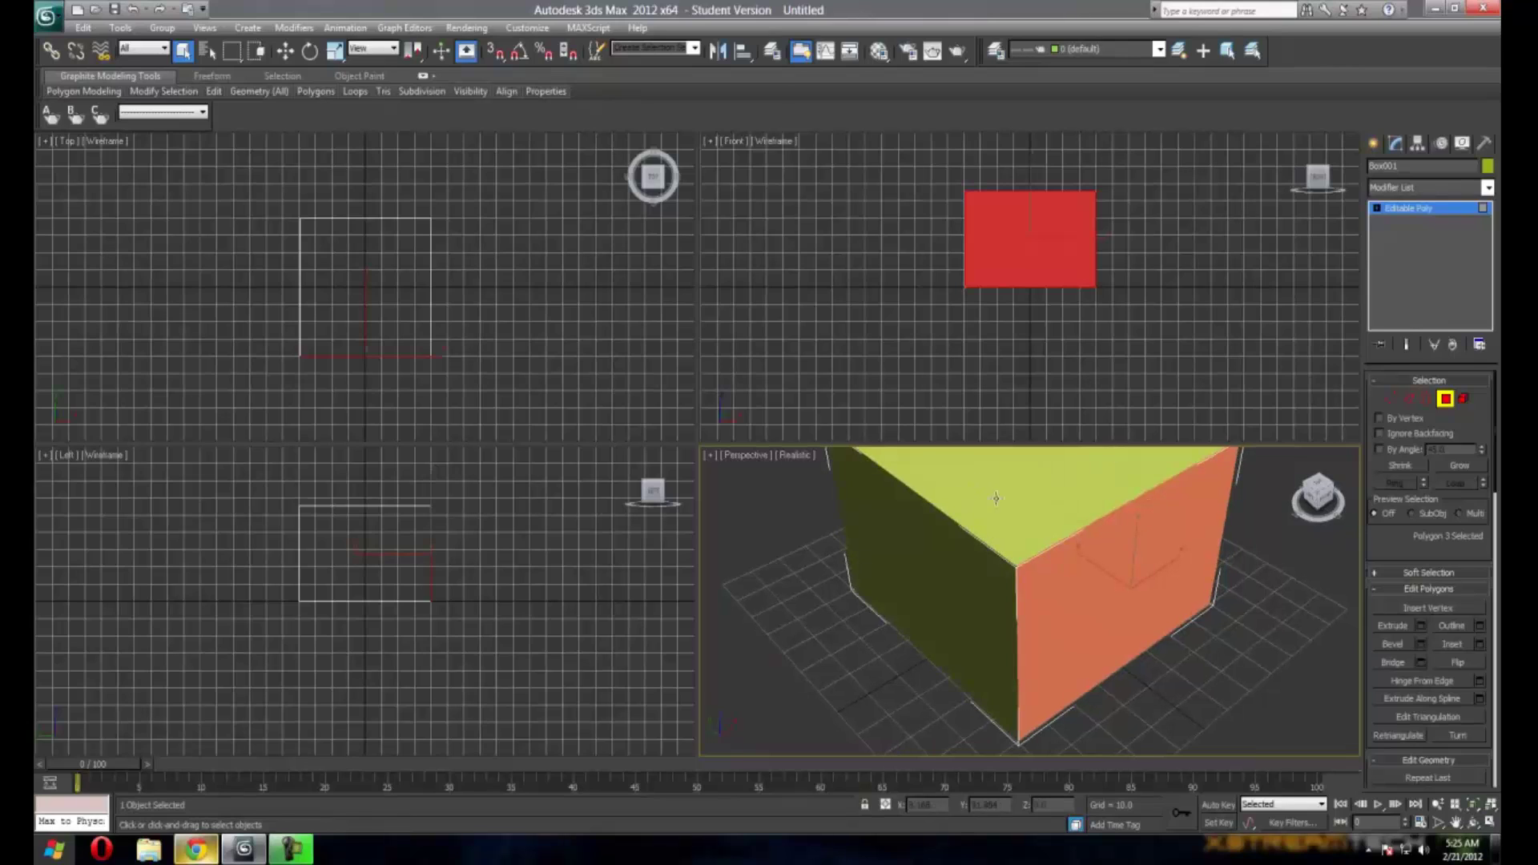
click(285, 53)
drag(1092, 566, 1208, 650)
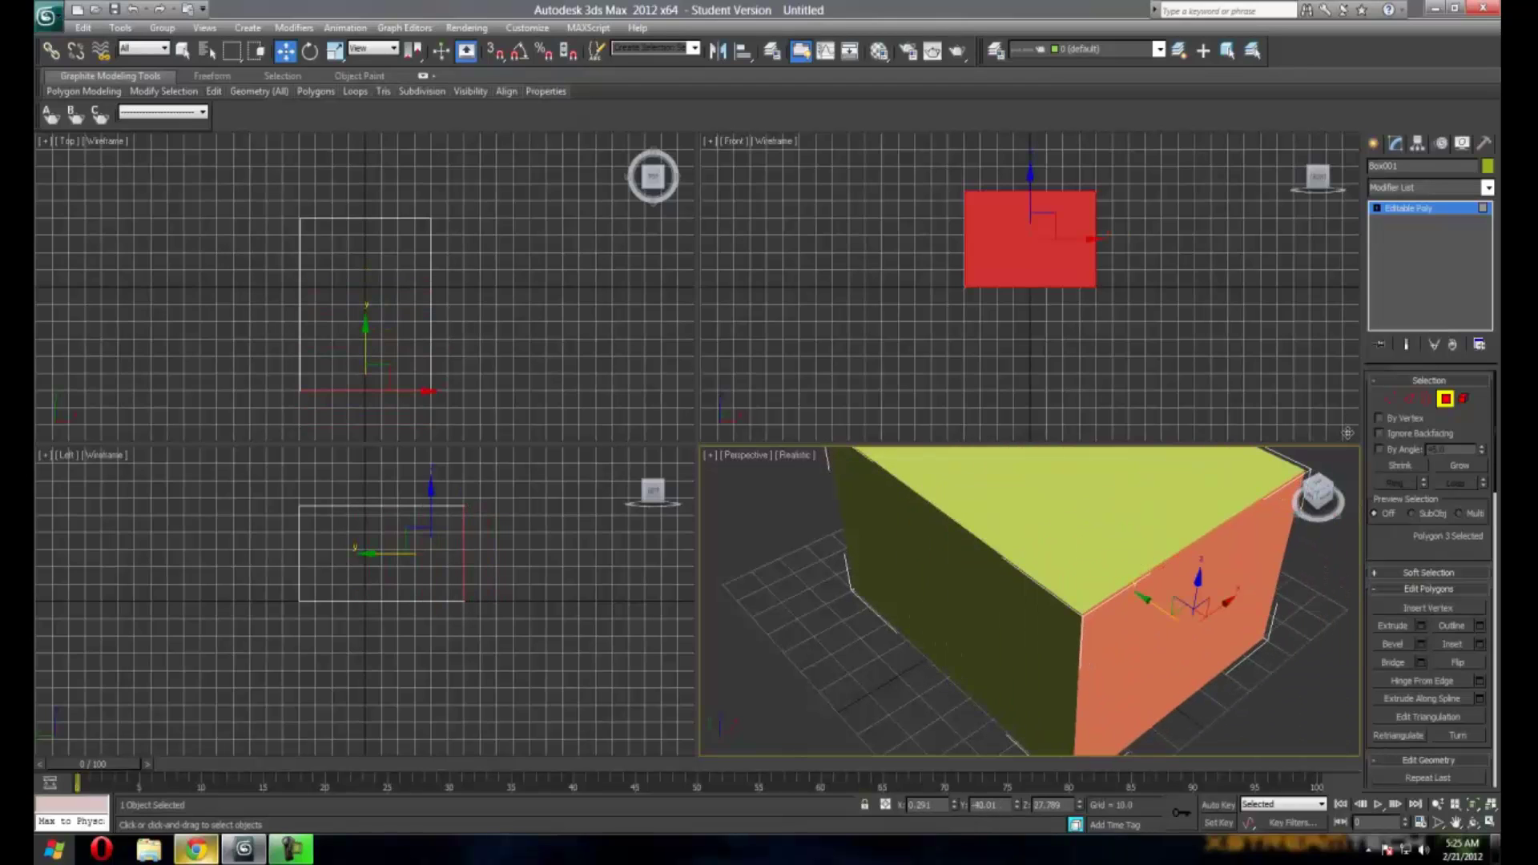
mouse_move(1326, 493)
mouse_down()
mouse_move(1372, 471)
mouse_move(1323, 498)
mouse_up()
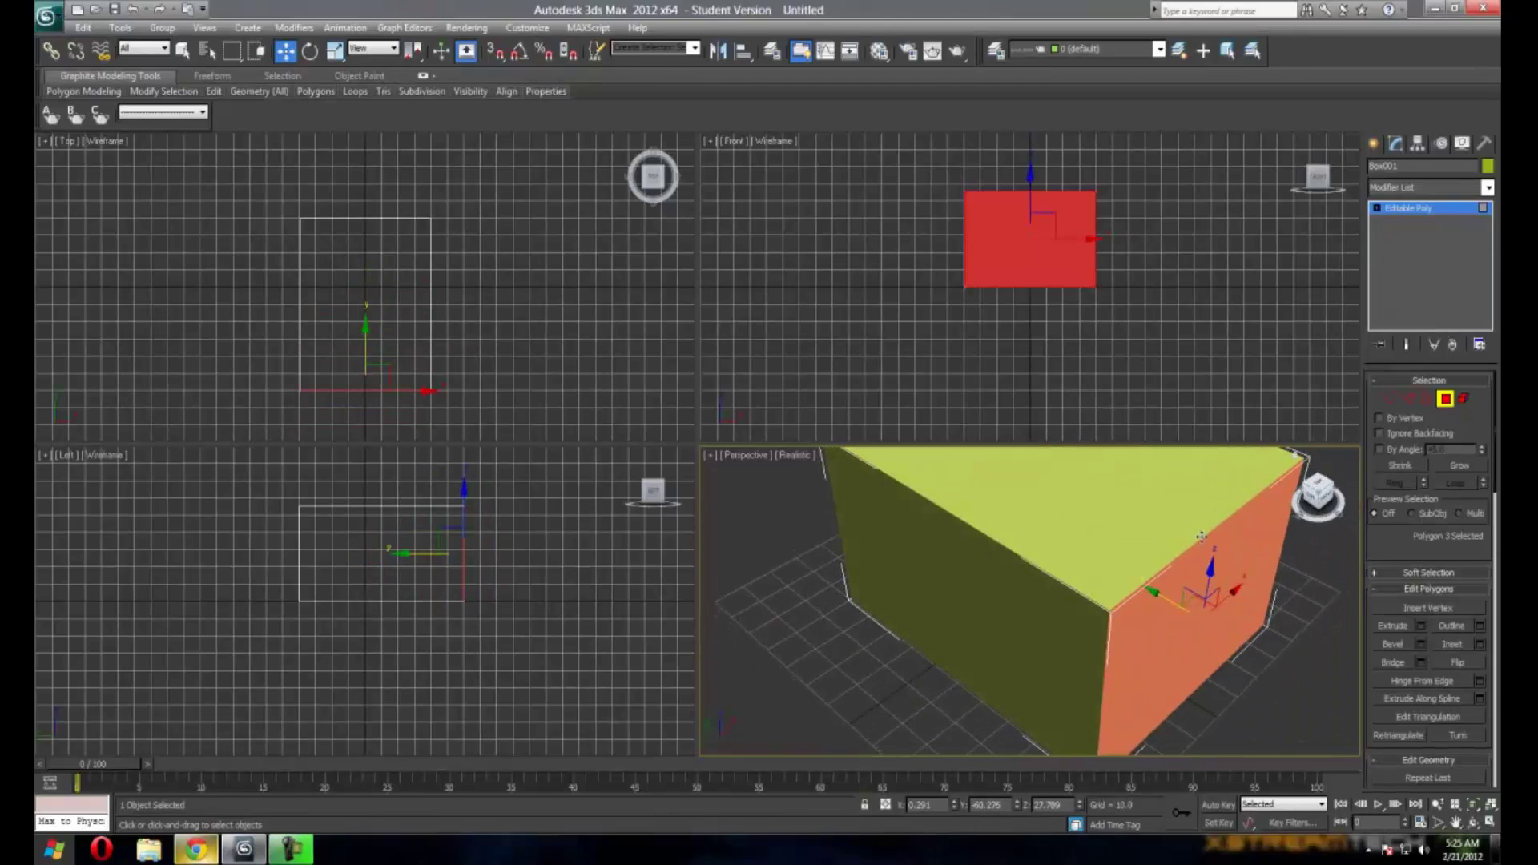
mouse_move(1158, 593)
mouse_down()
mouse_move(1074, 553)
mouse_move(1144, 587)
mouse_up()
Slope the box's back face by moving its top back edge inward along Y to about 0.4.
drag(1318, 498, 1318, 501)
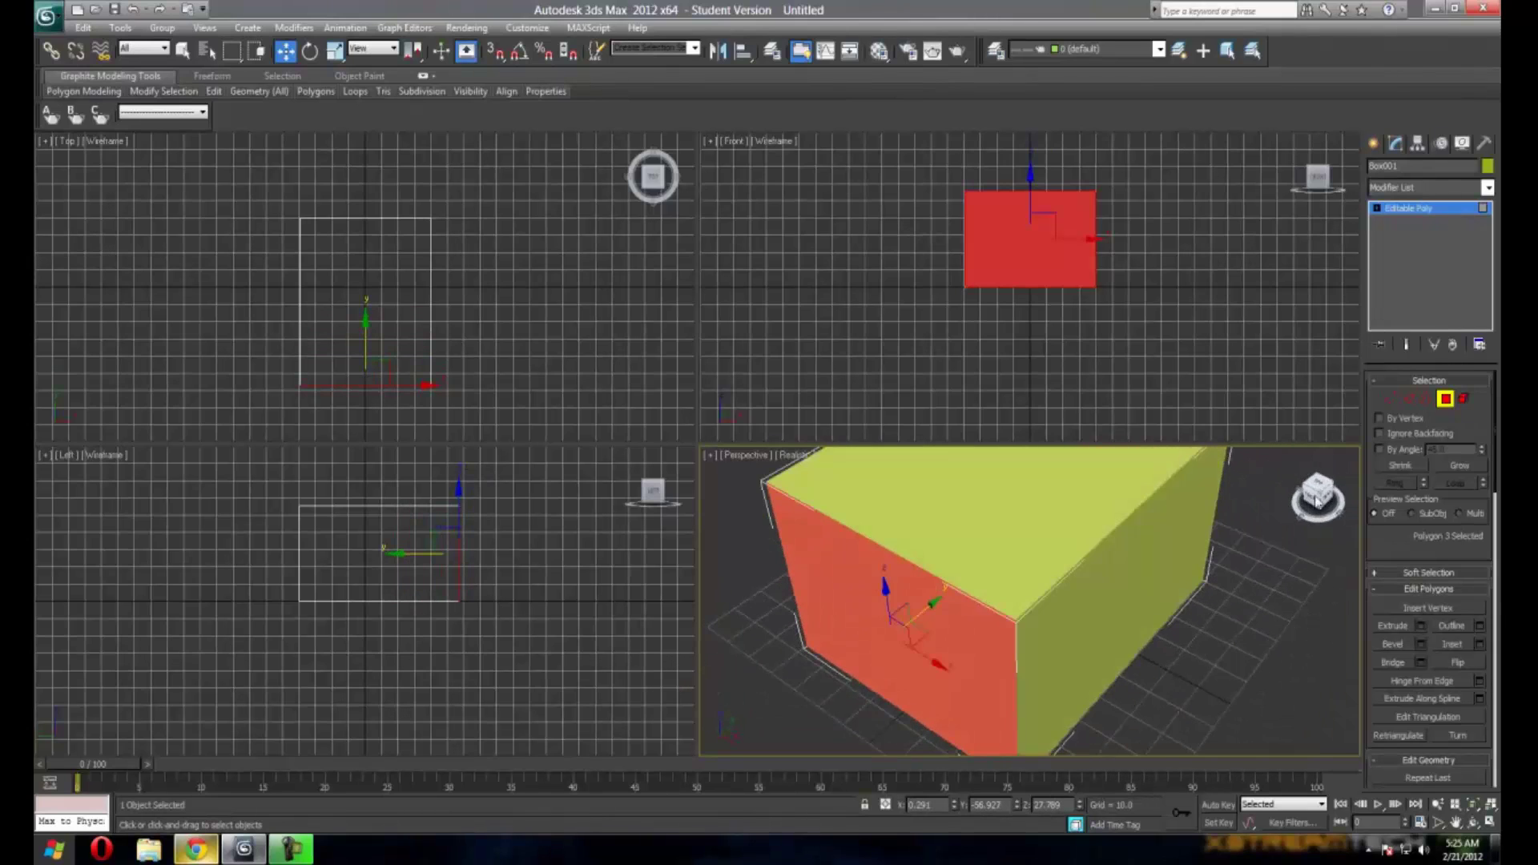
click(1125, 512)
drag(1321, 501, 1318, 500)
click(1409, 399)
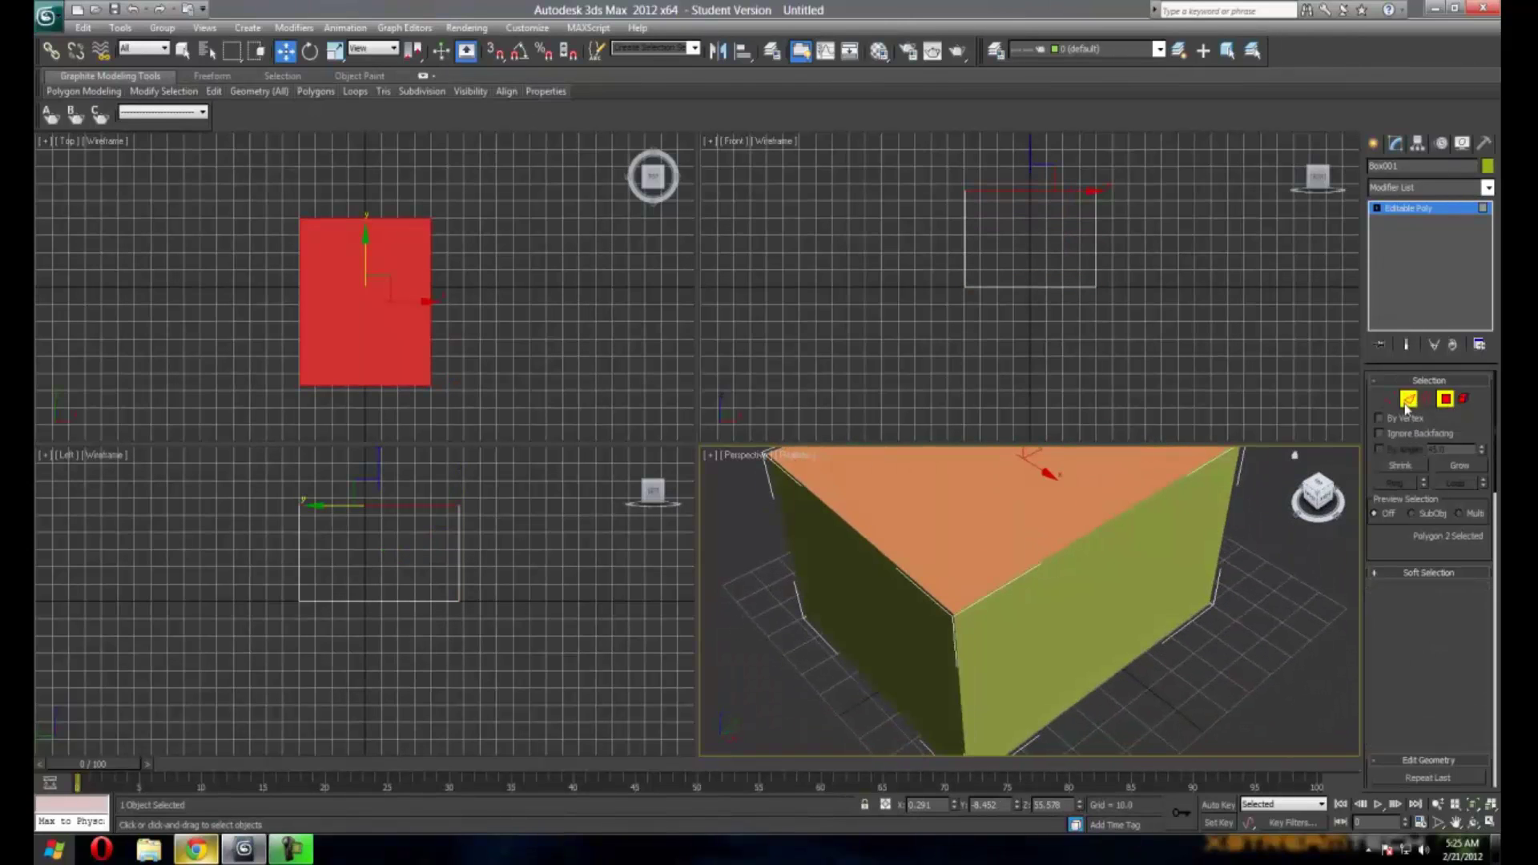
click(1049, 558)
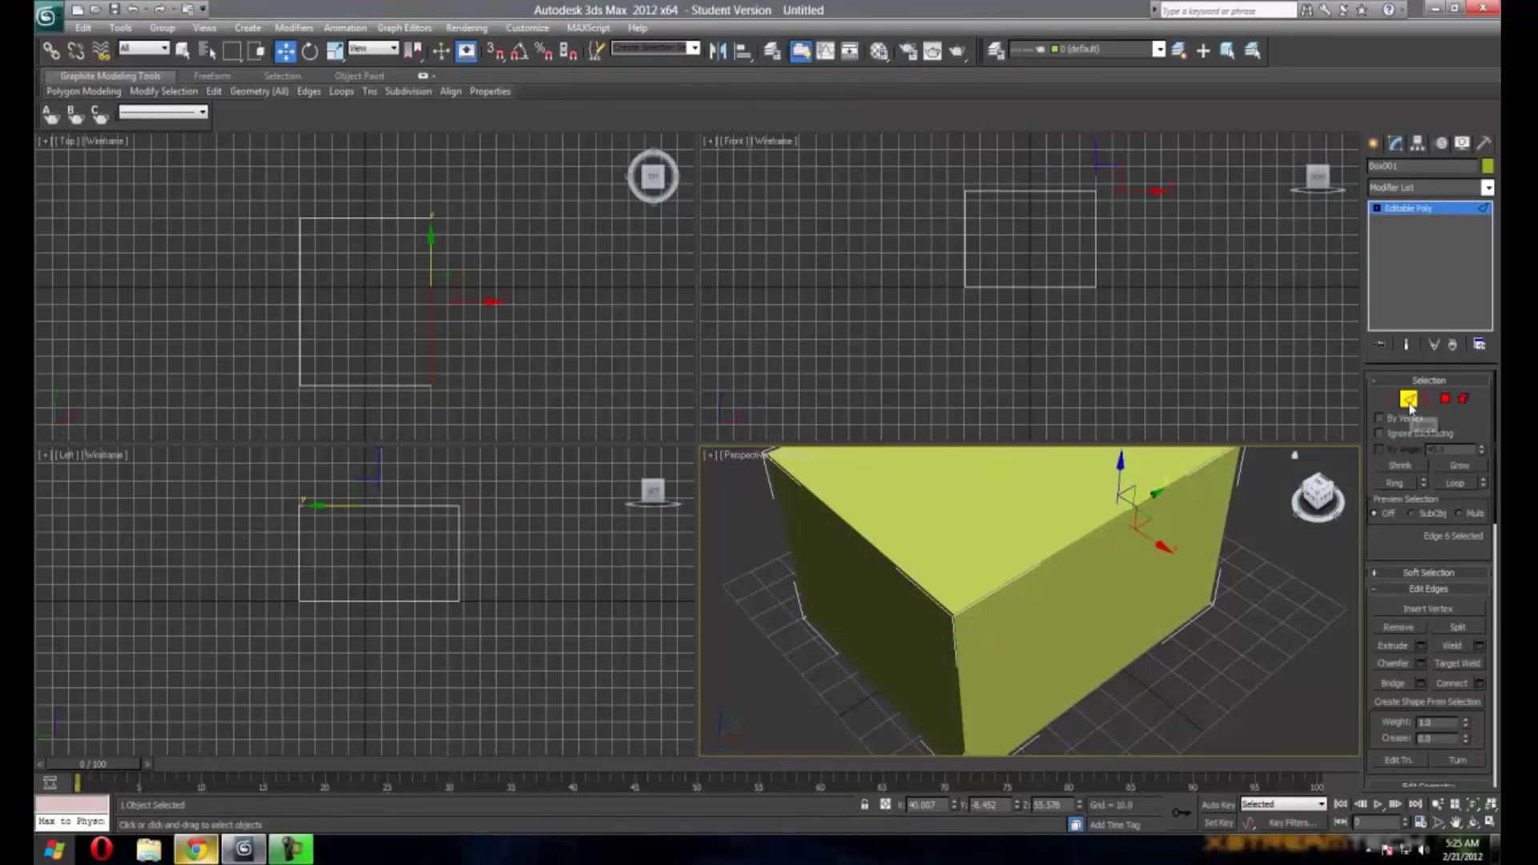
drag(1317, 495, 1273, 515)
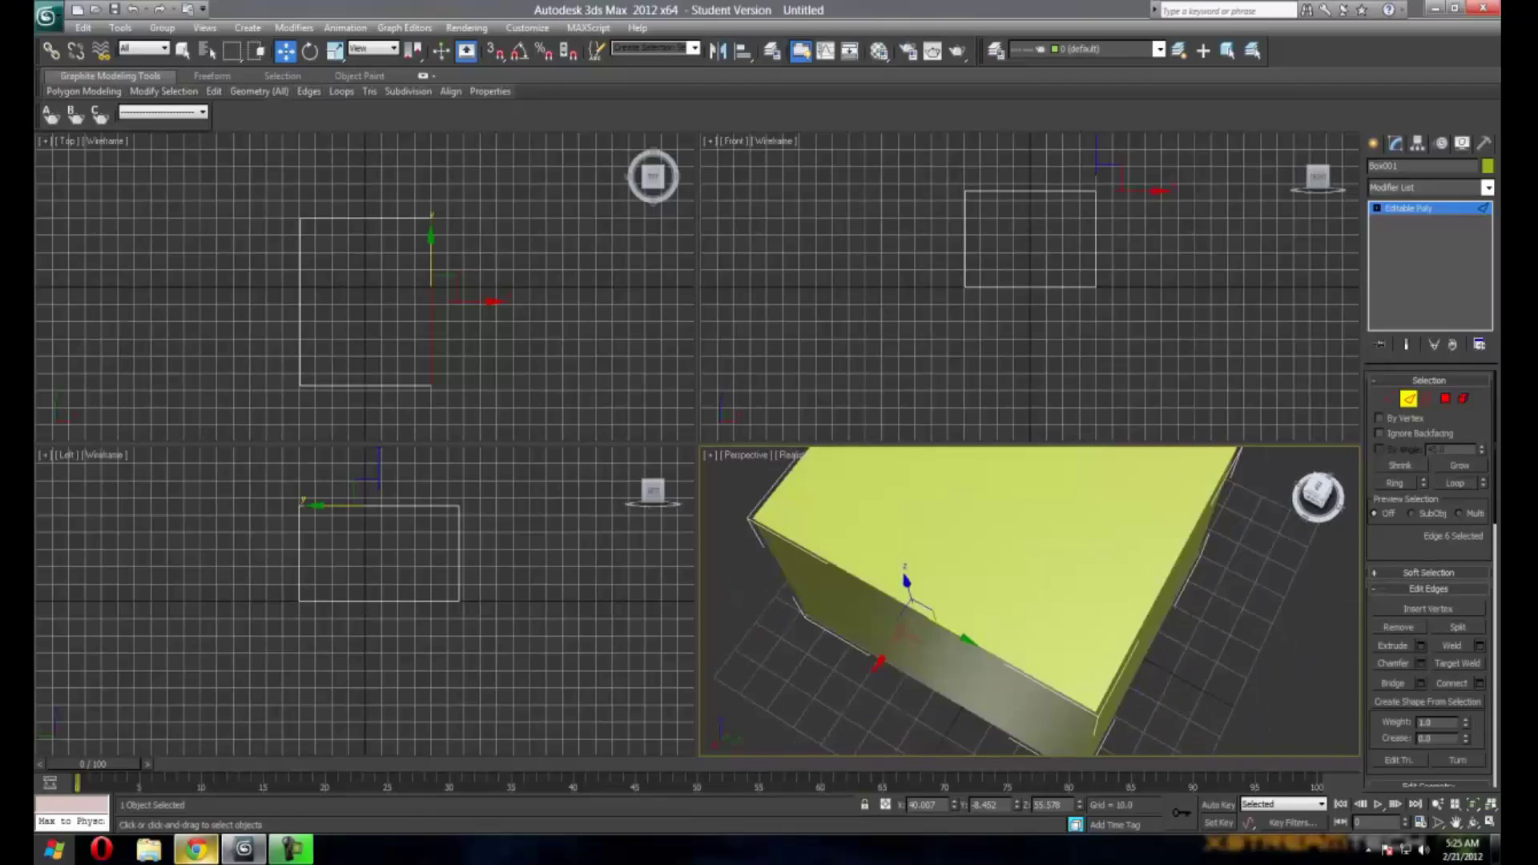
click(1145, 551)
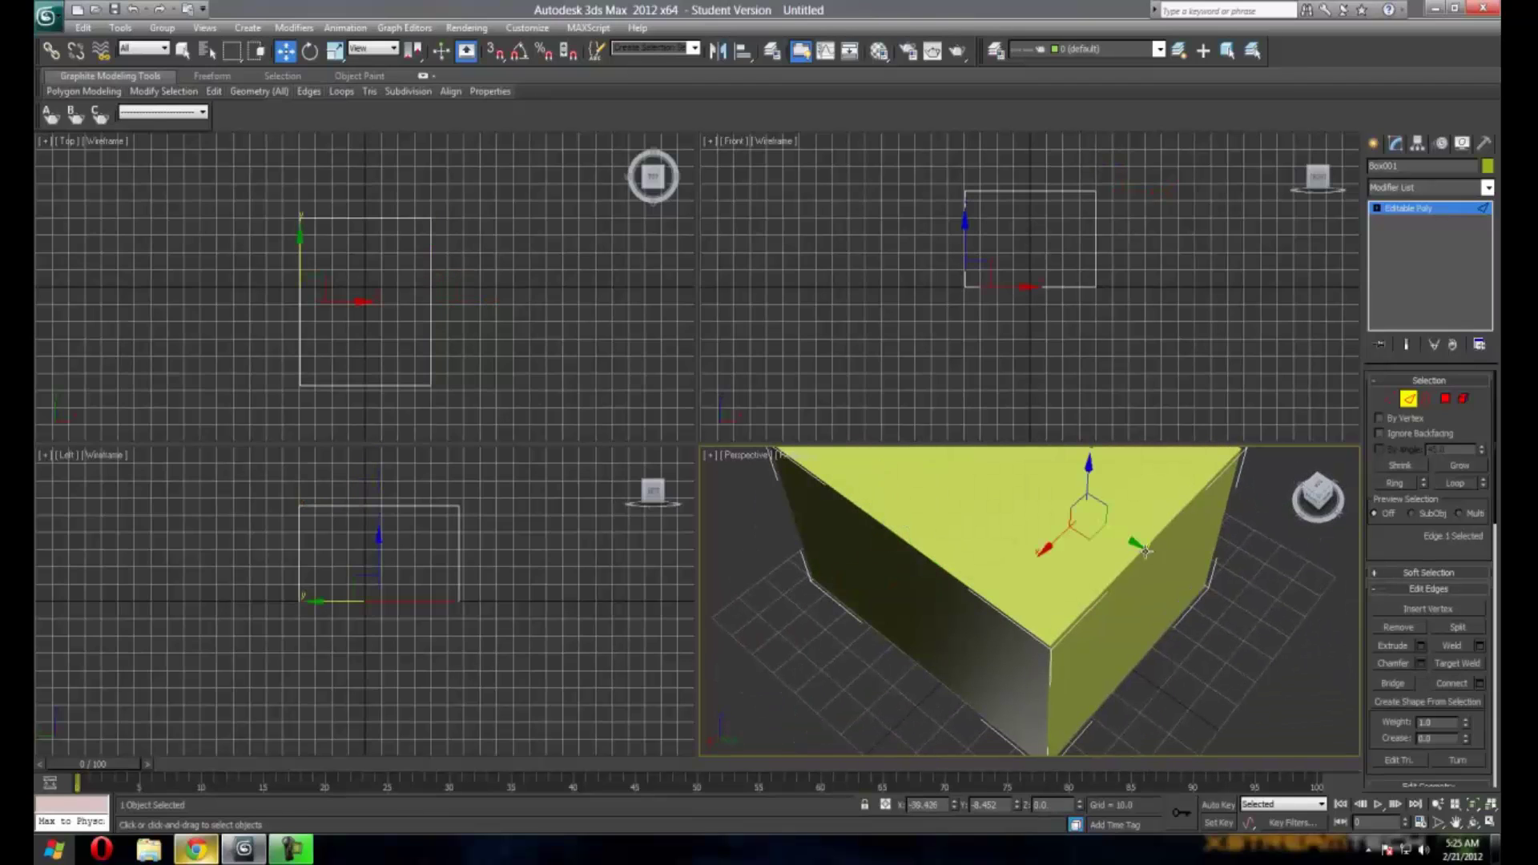
mouse_move(1312, 503)
mouse_down()
mouse_move(1336, 470)
mouse_move(1331, 498)
mouse_up()
click(1161, 542)
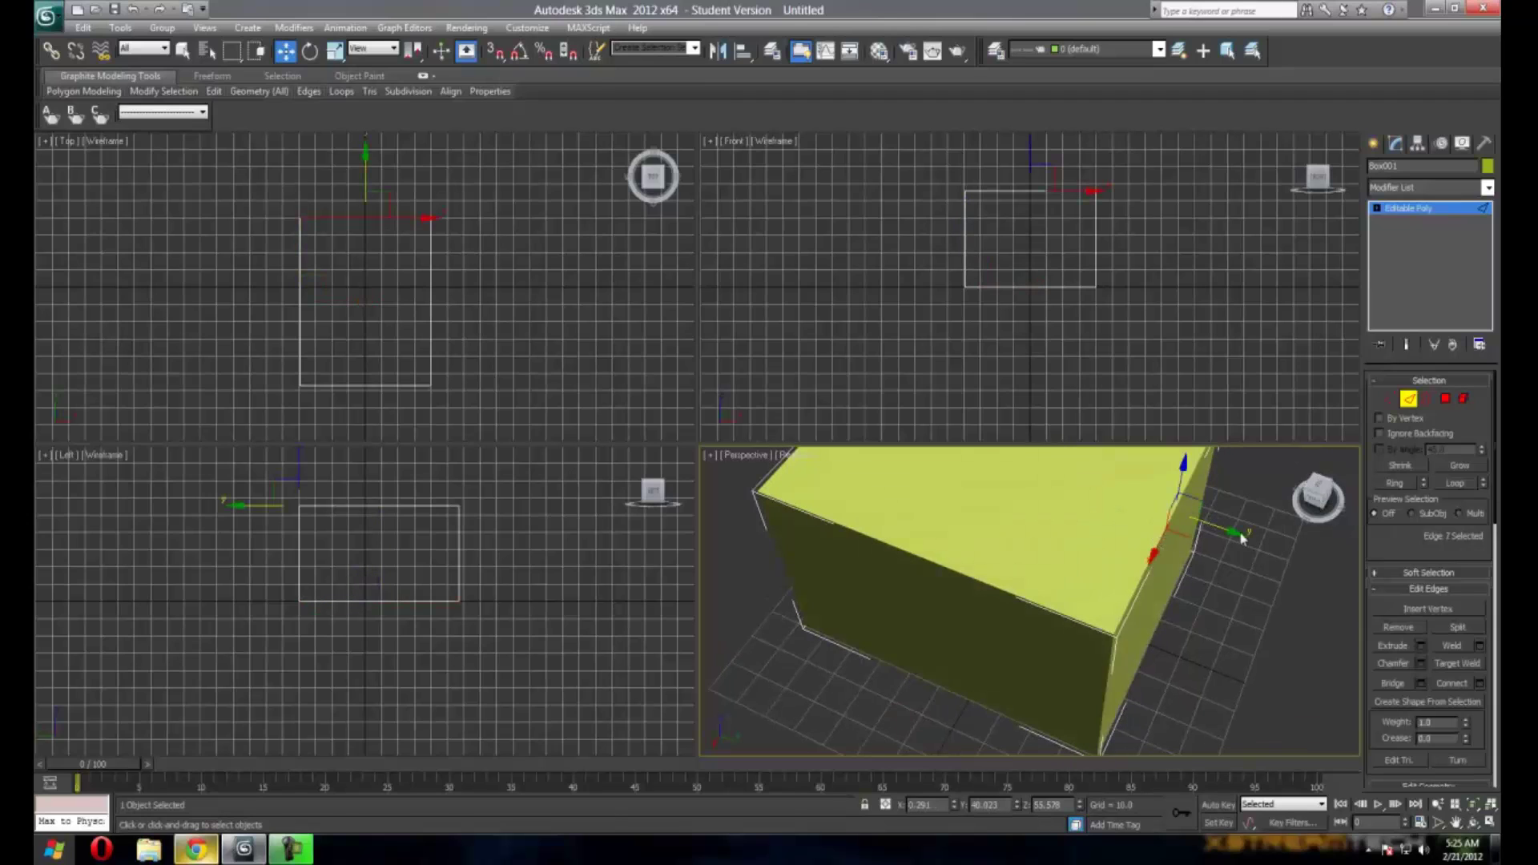
drag(1234, 533, 1078, 603)
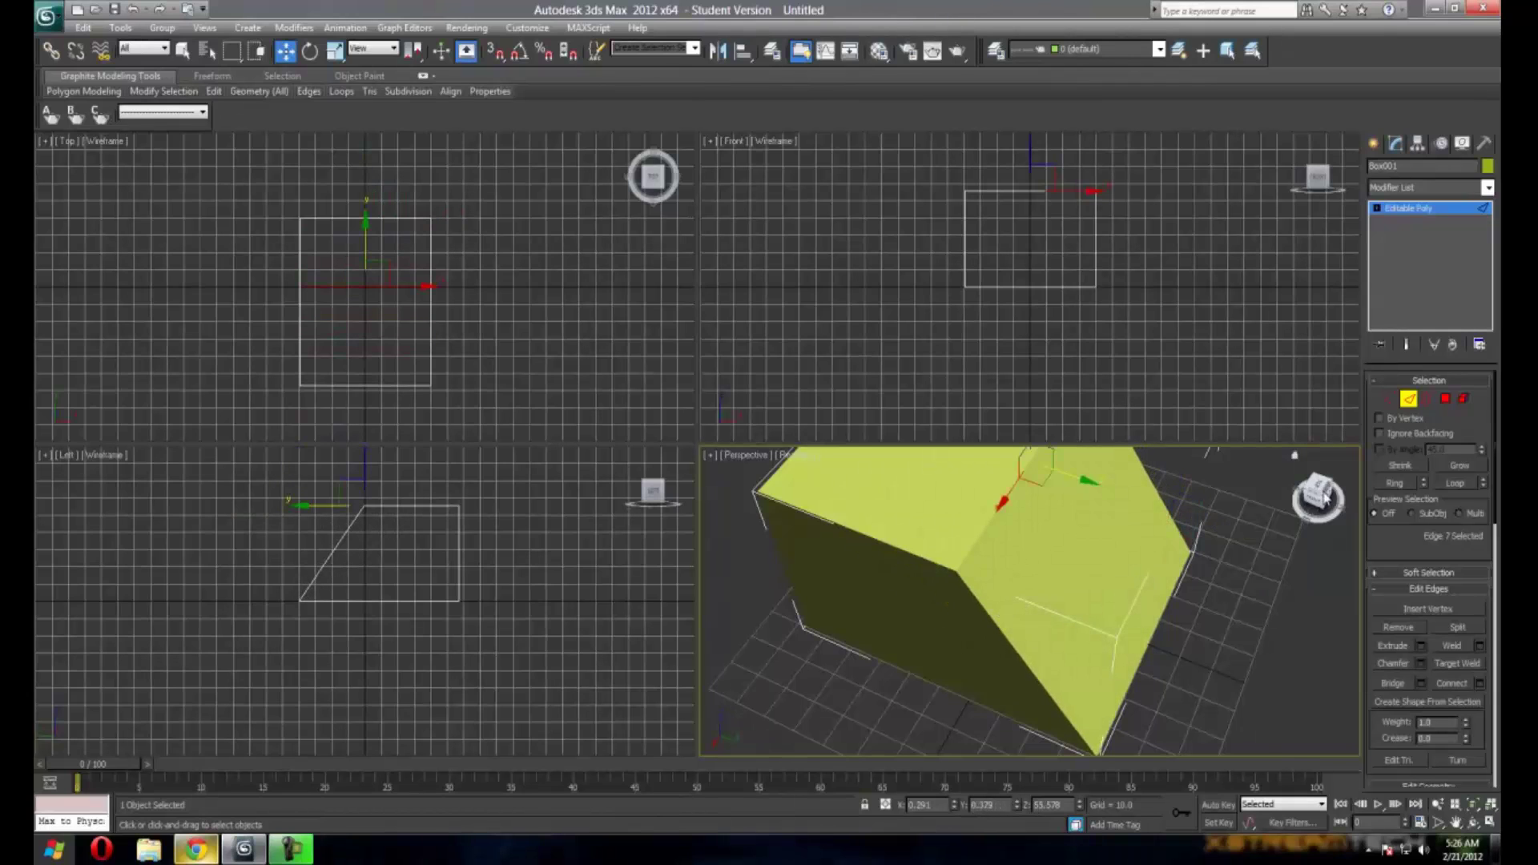
Slope the front face by moving its top edge inward along Y, leaving a narrow strip on top.
drag(1319, 494, 1331, 538)
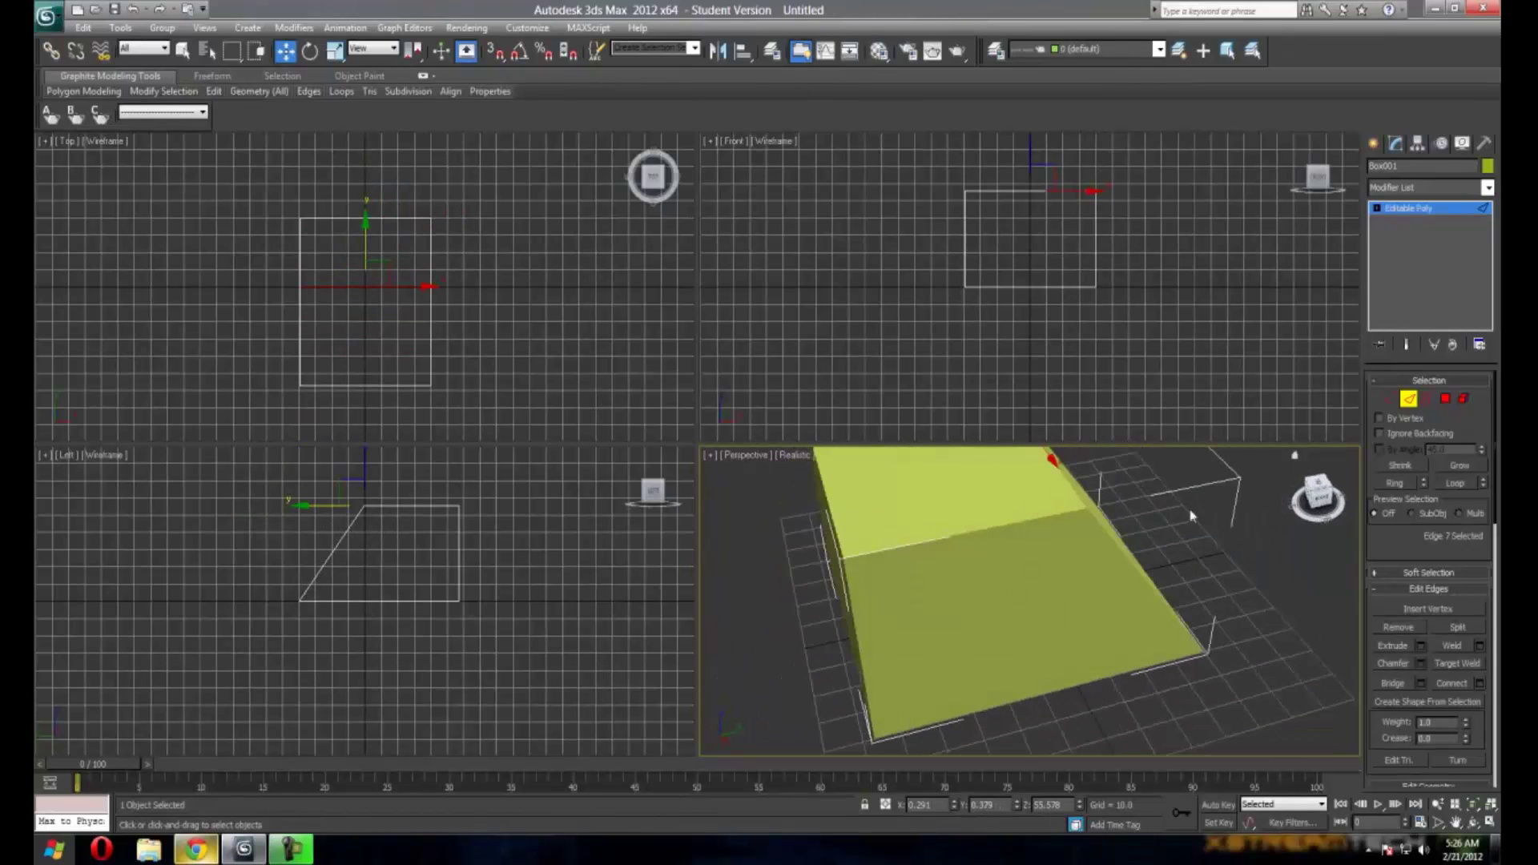
click(840, 544)
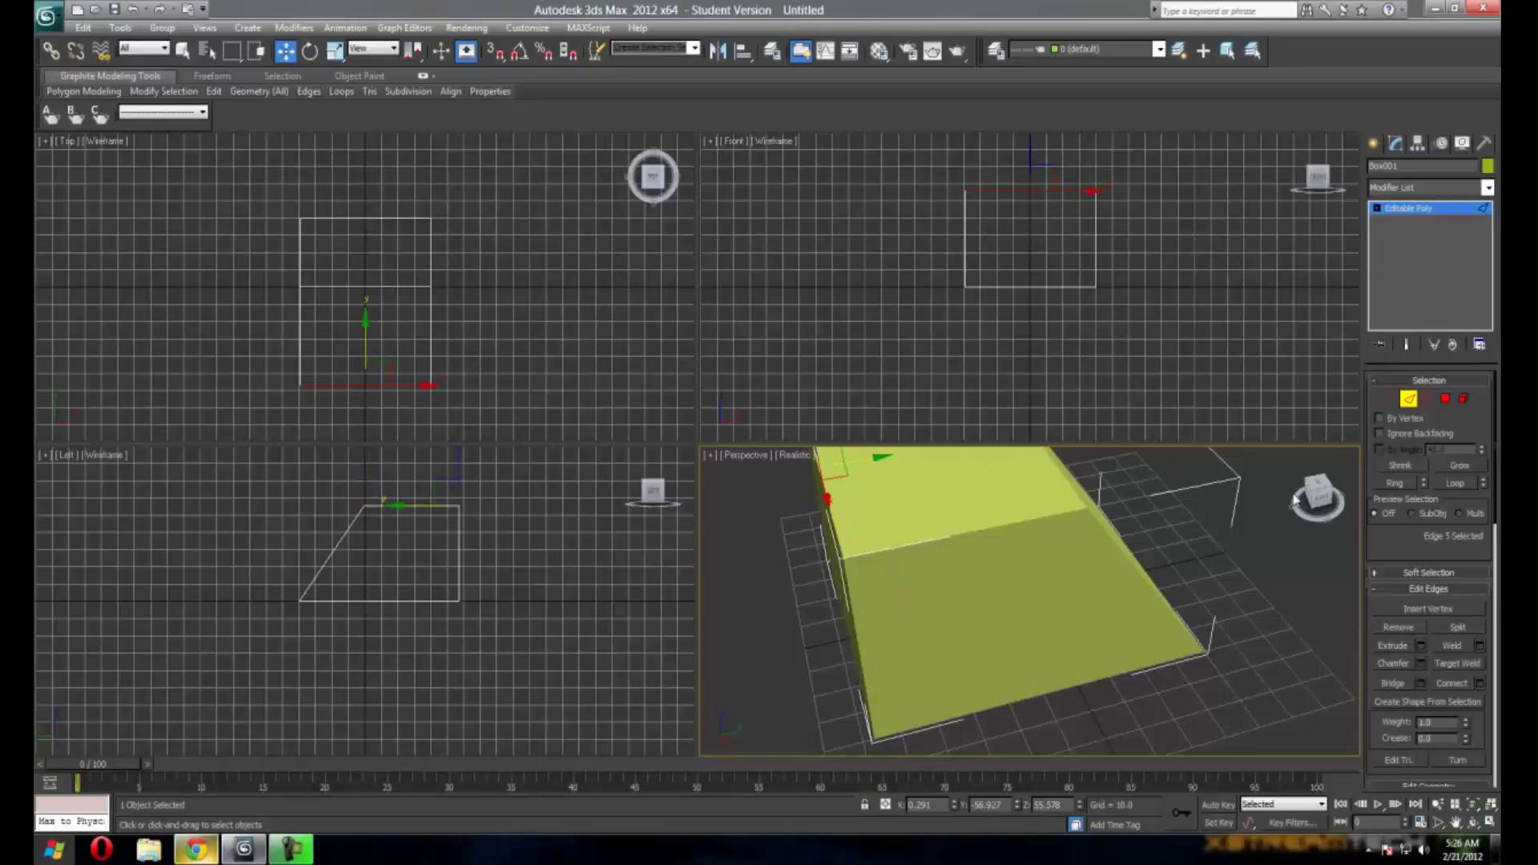
drag(1316, 485, 1326, 512)
drag(875, 455, 978, 471)
click(991, 543)
click(991, 543)
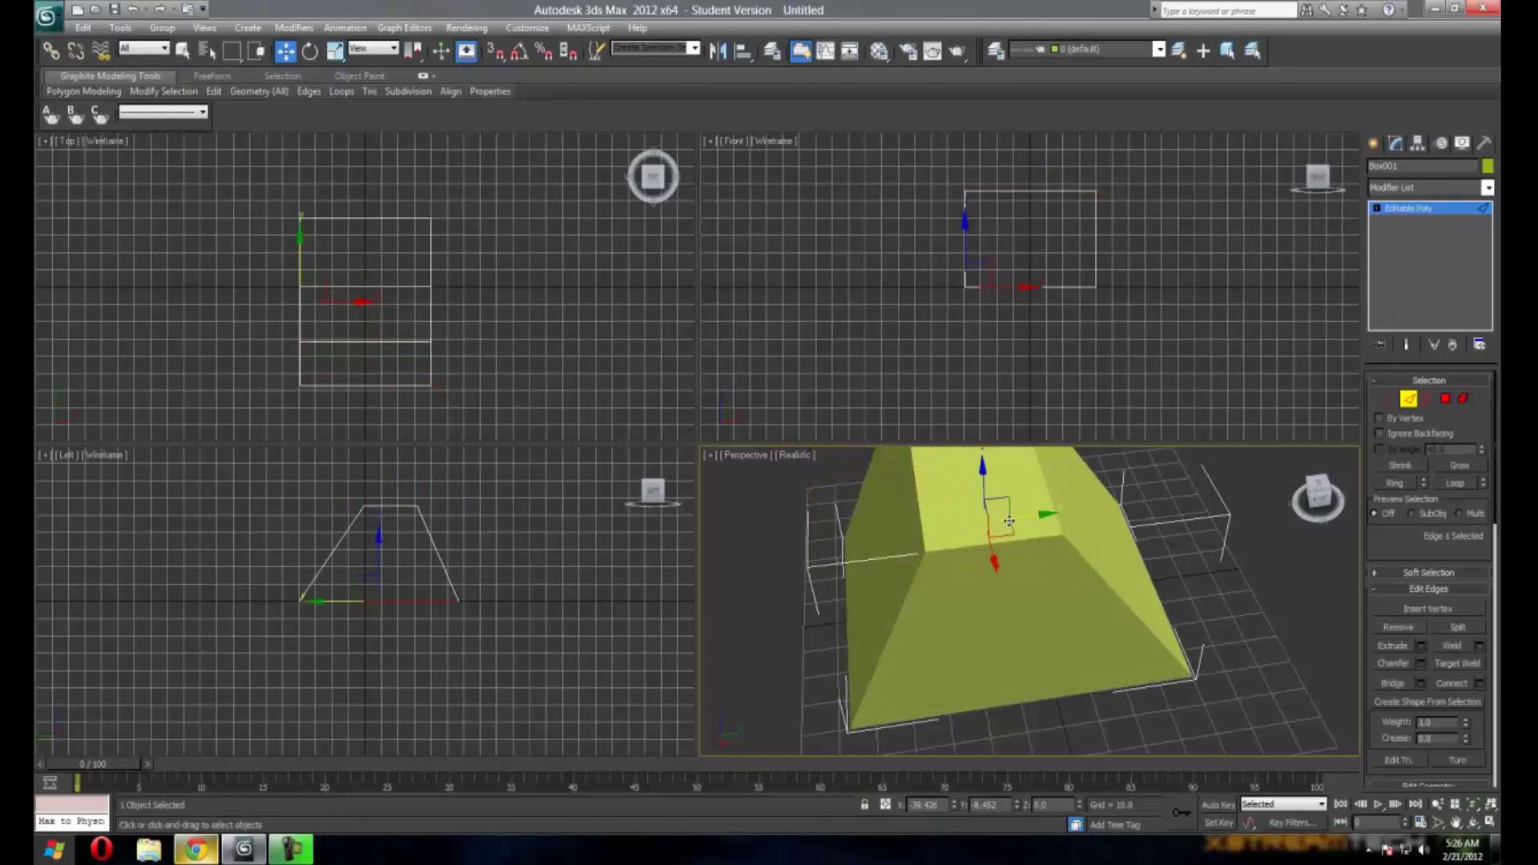
Shorten the shape by moving the trapezoidal end polygon on the positive X side inward to about X 14.7.
drag(1317, 497, 1247, 516)
click(1445, 398)
click(1107, 621)
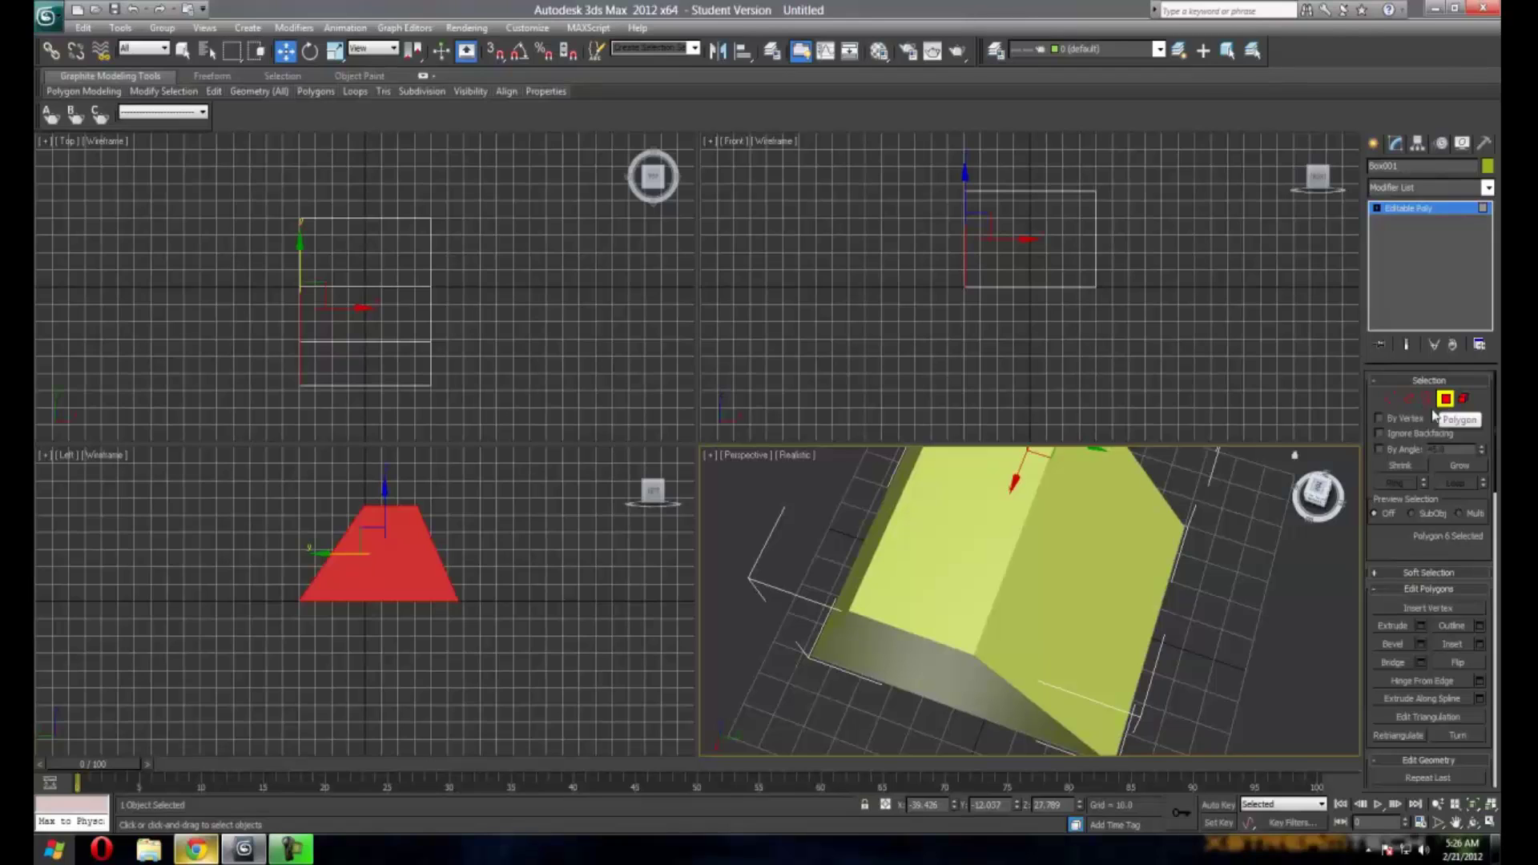
click(927, 711)
drag(1307, 491, 809, 519)
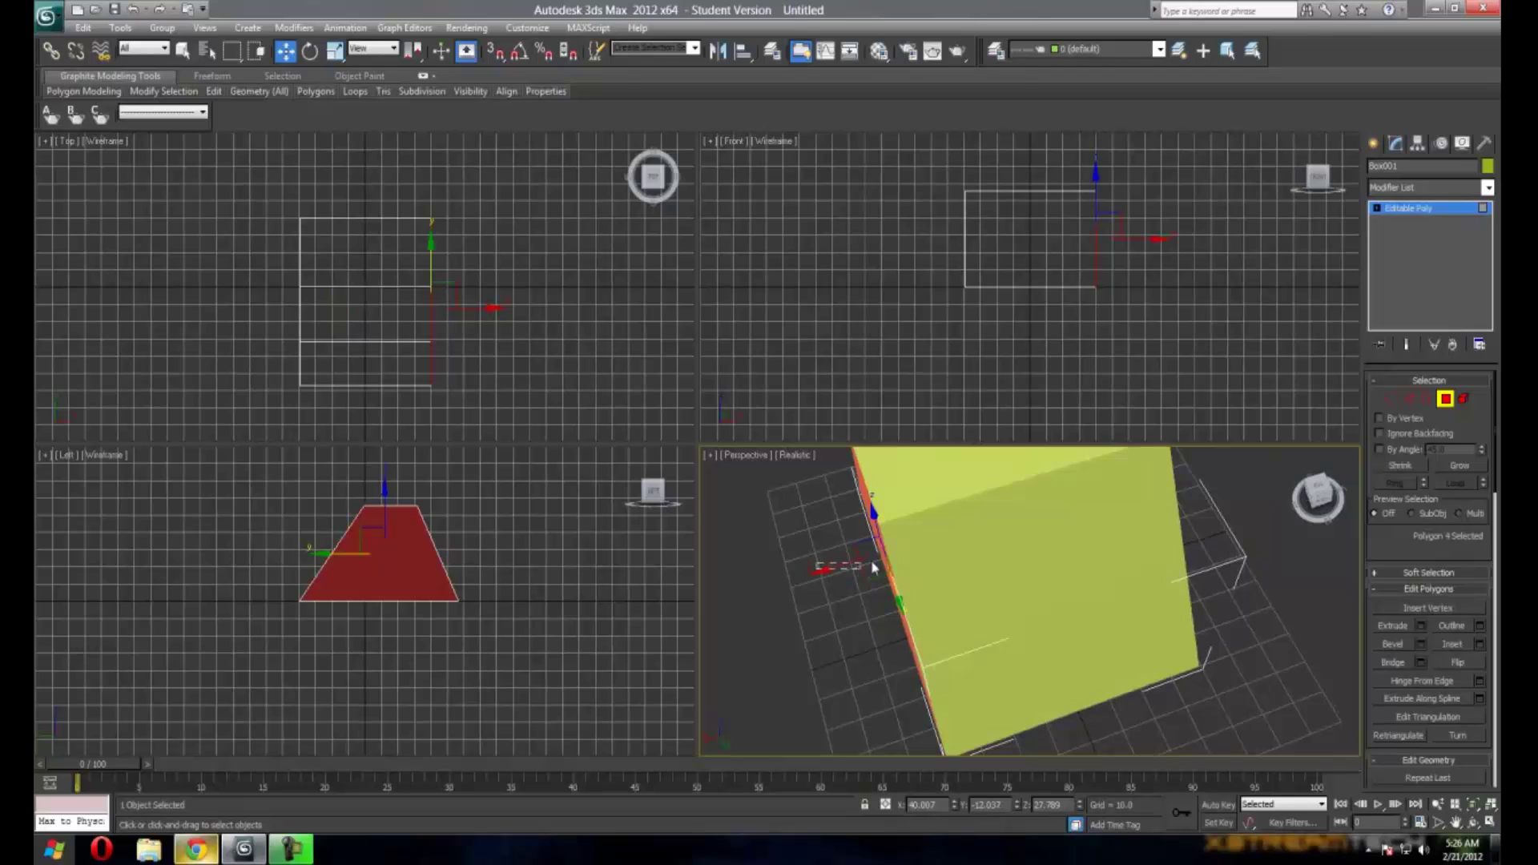
drag(823, 570, 905, 545)
Select the trapezoidal polygon on the negative X end and examine the editing options available for polygons.
drag(1336, 496, 1256, 545)
scroll(1238, 573, down, 5)
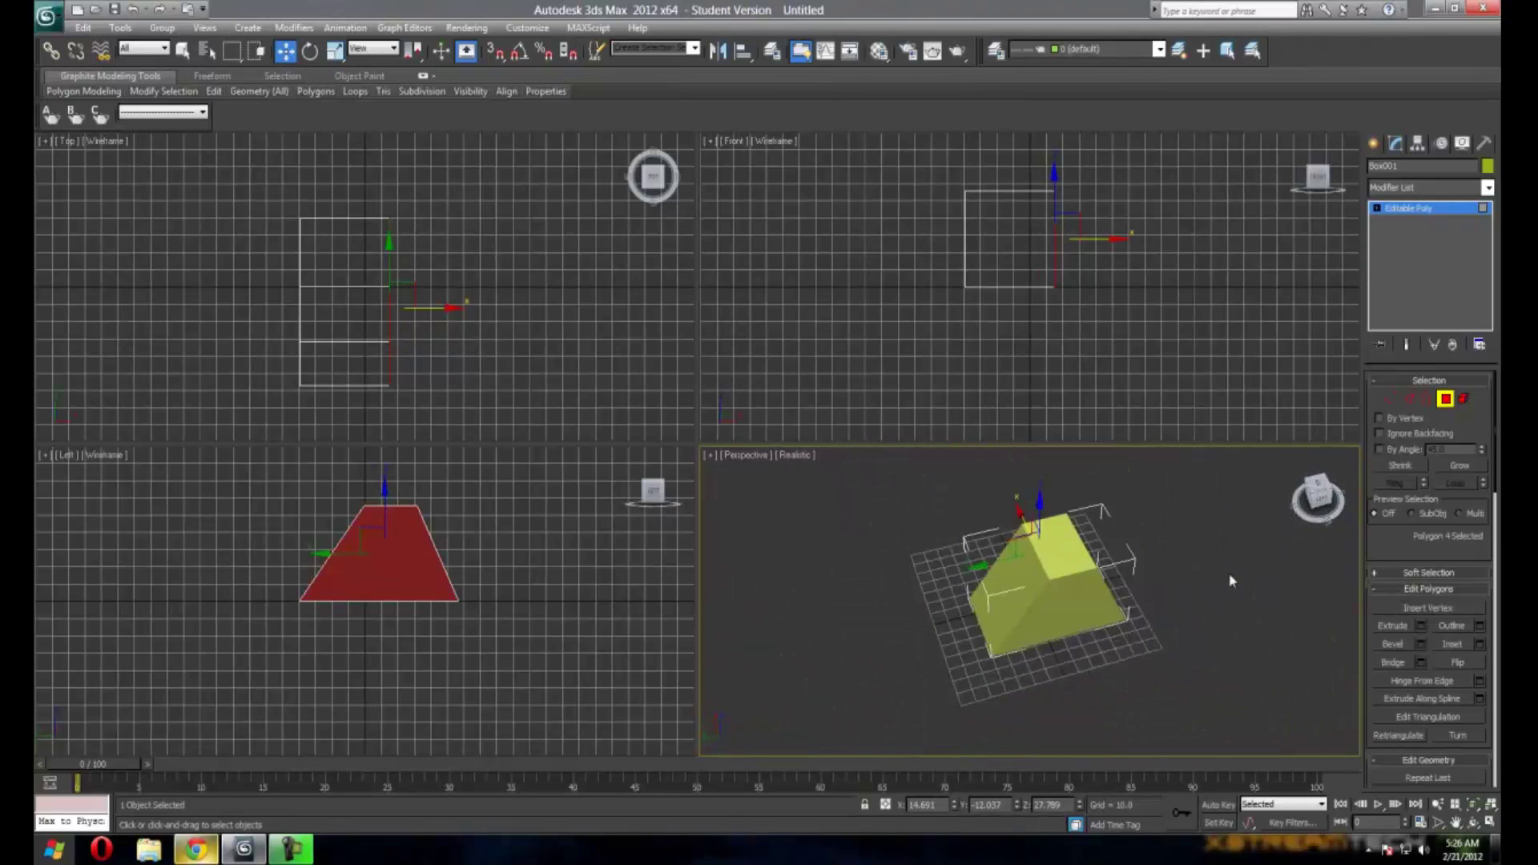
scroll(1232, 580, up, 3)
mouse_move(1316, 503)
mouse_down()
mouse_move(1273, 508)
mouse_move(1320, 512)
mouse_up()
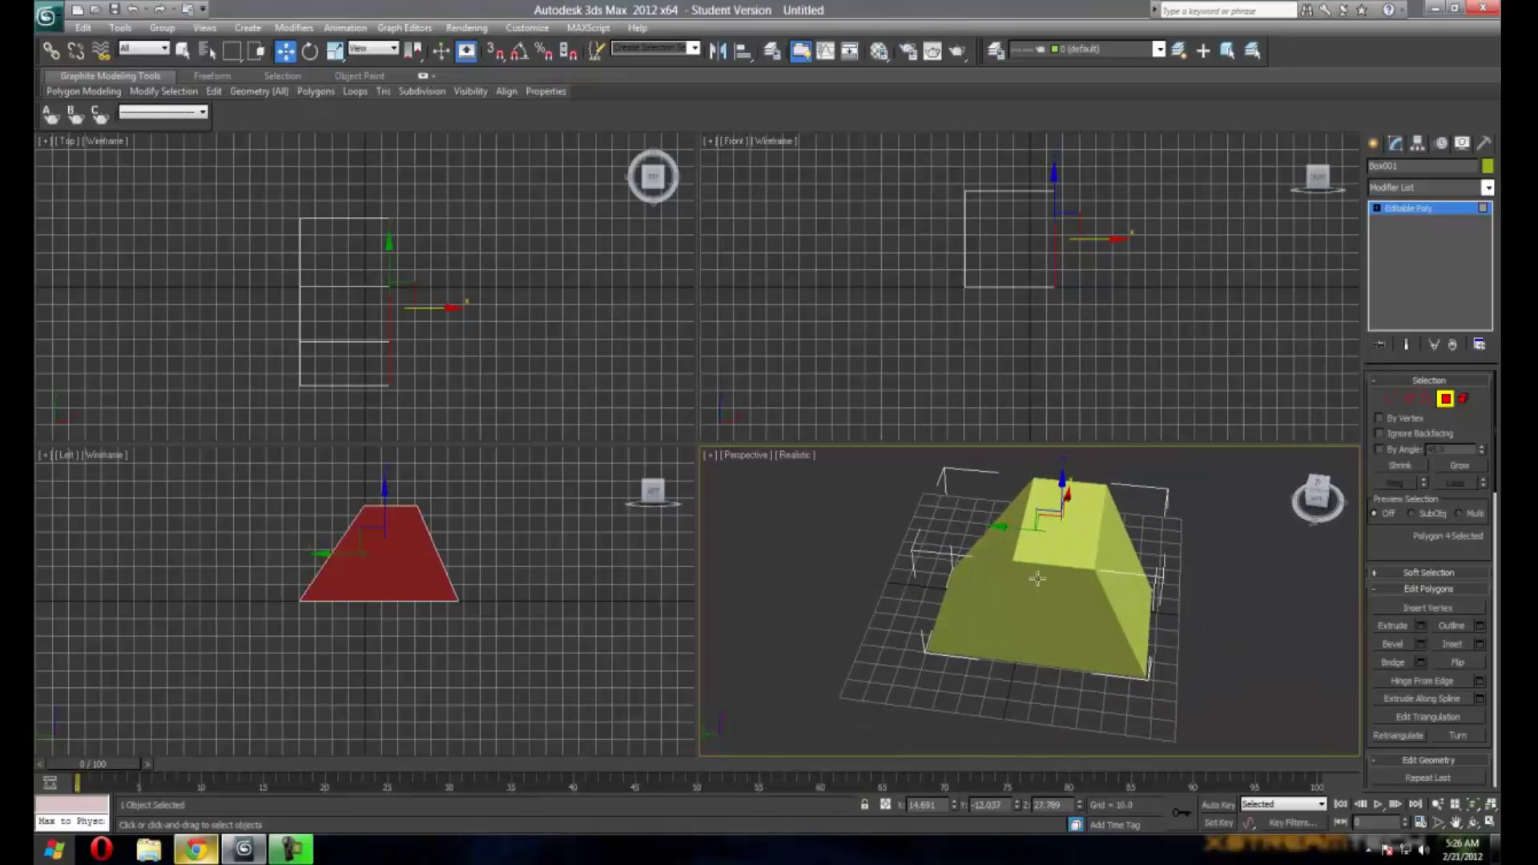
click(1002, 559)
click(1081, 651)
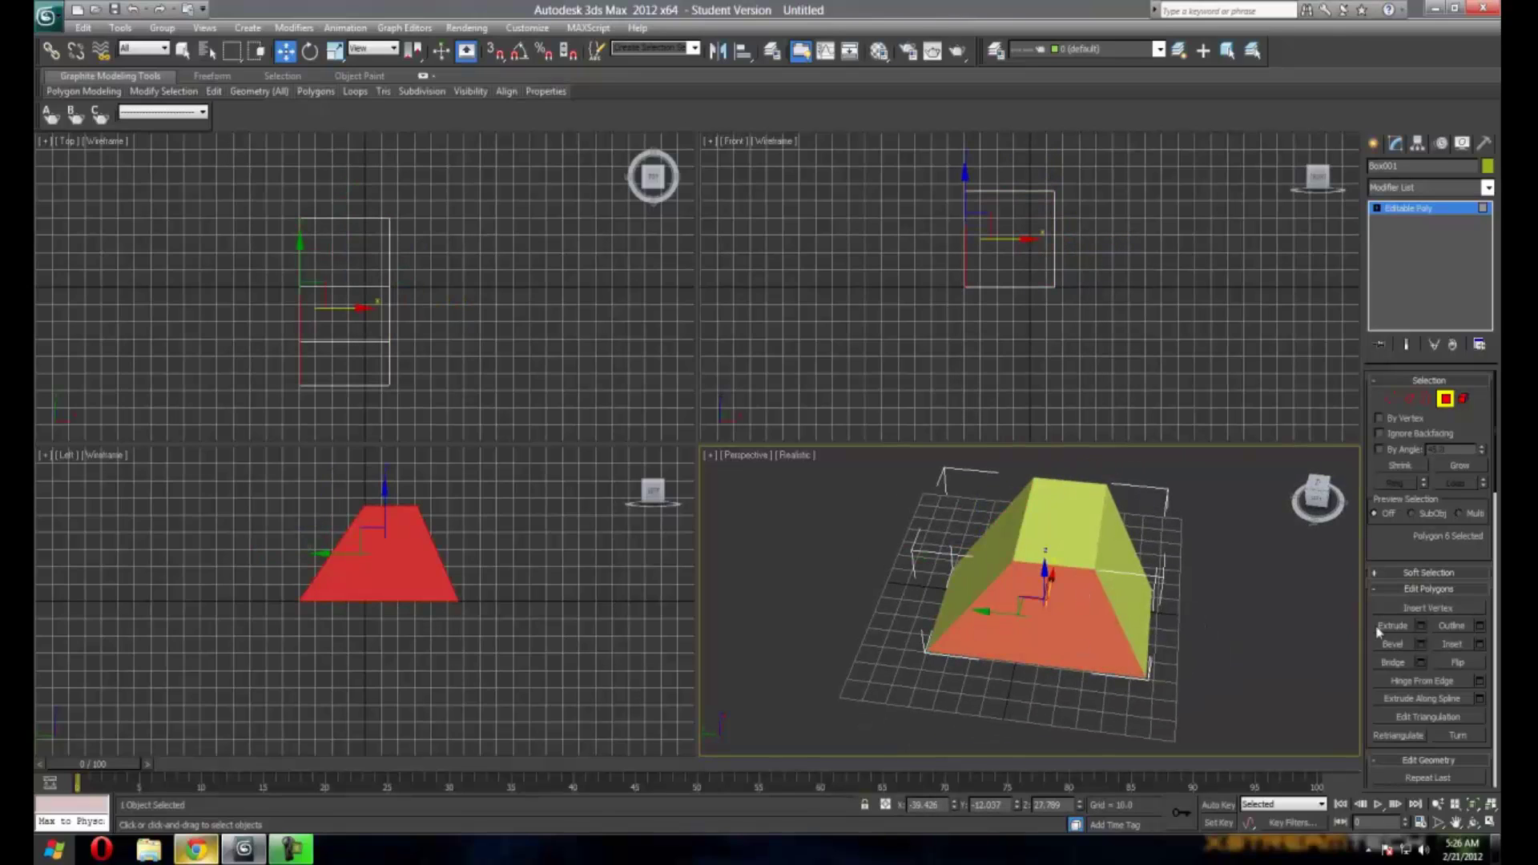
scroll(1495, 513, down, 3)
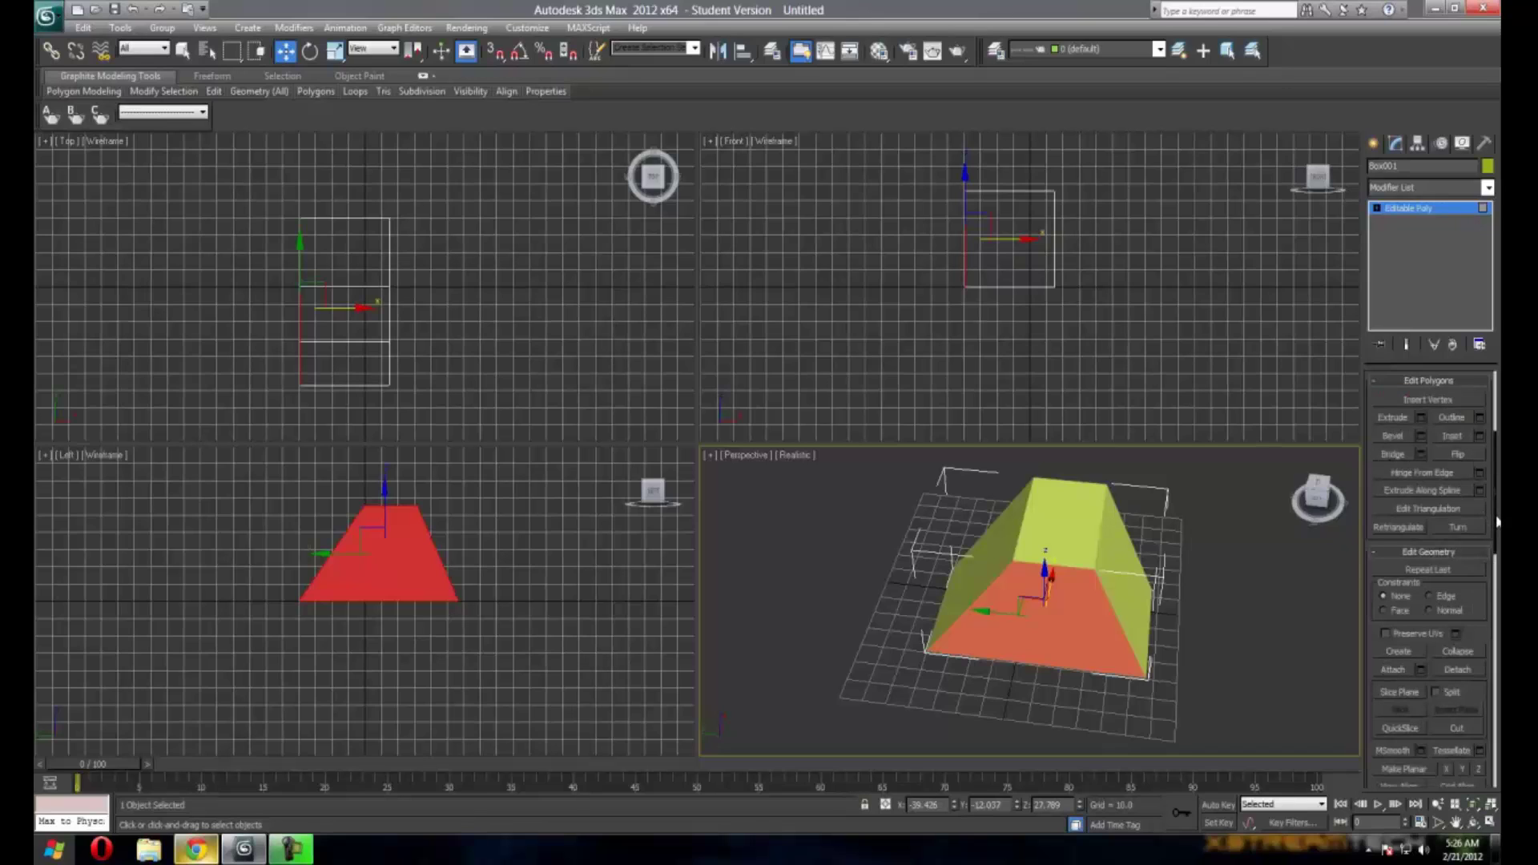
drag(1497, 522, 1364, 368)
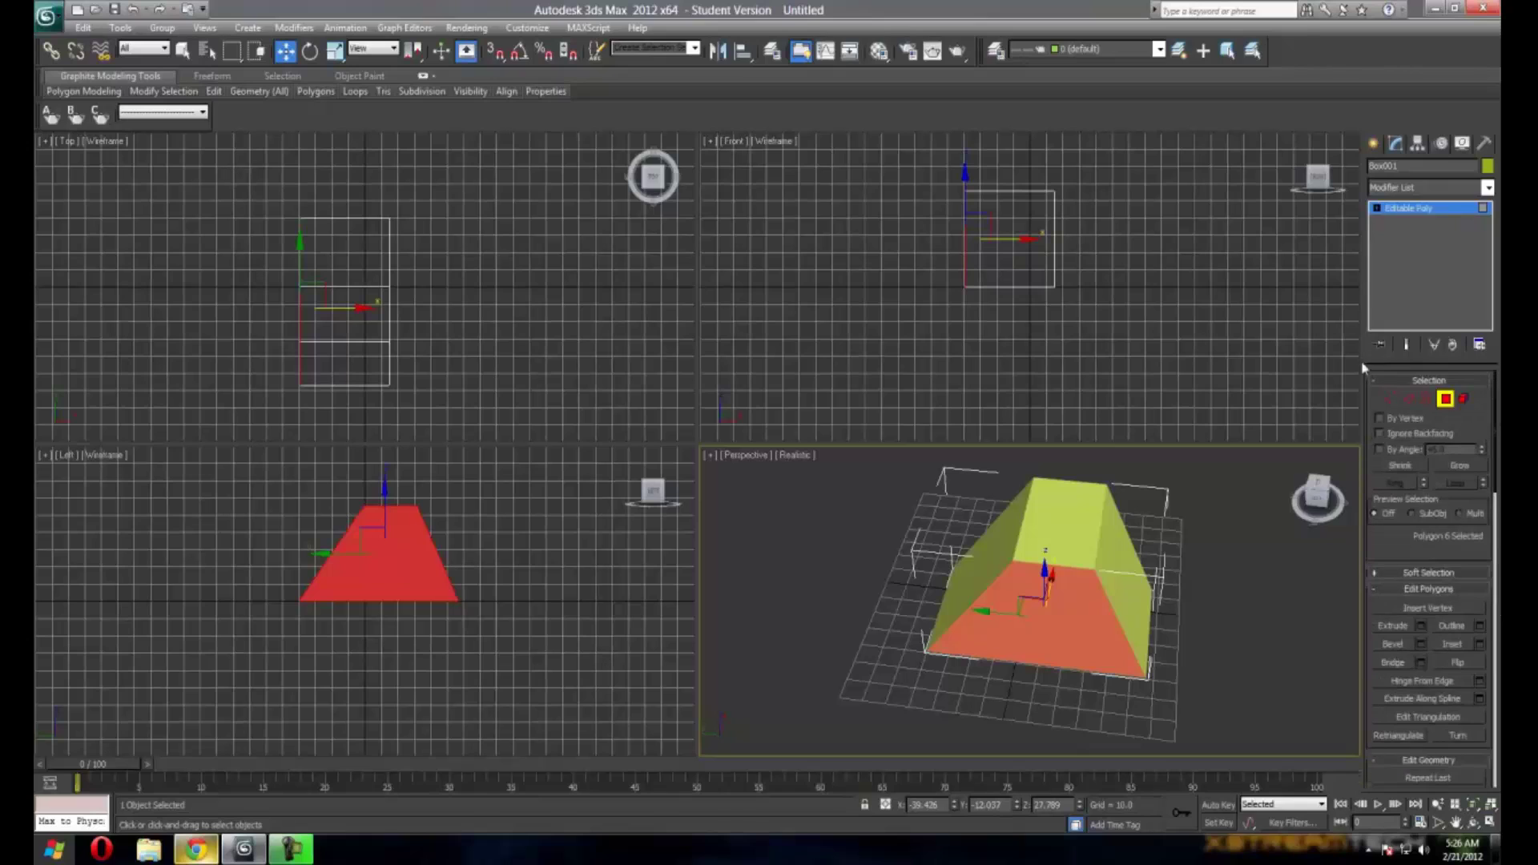
In Vertex mode, try moving the top front vertex on the negative X end outward along Y to about -34, and undo it.
click(1390, 400)
click(1095, 570)
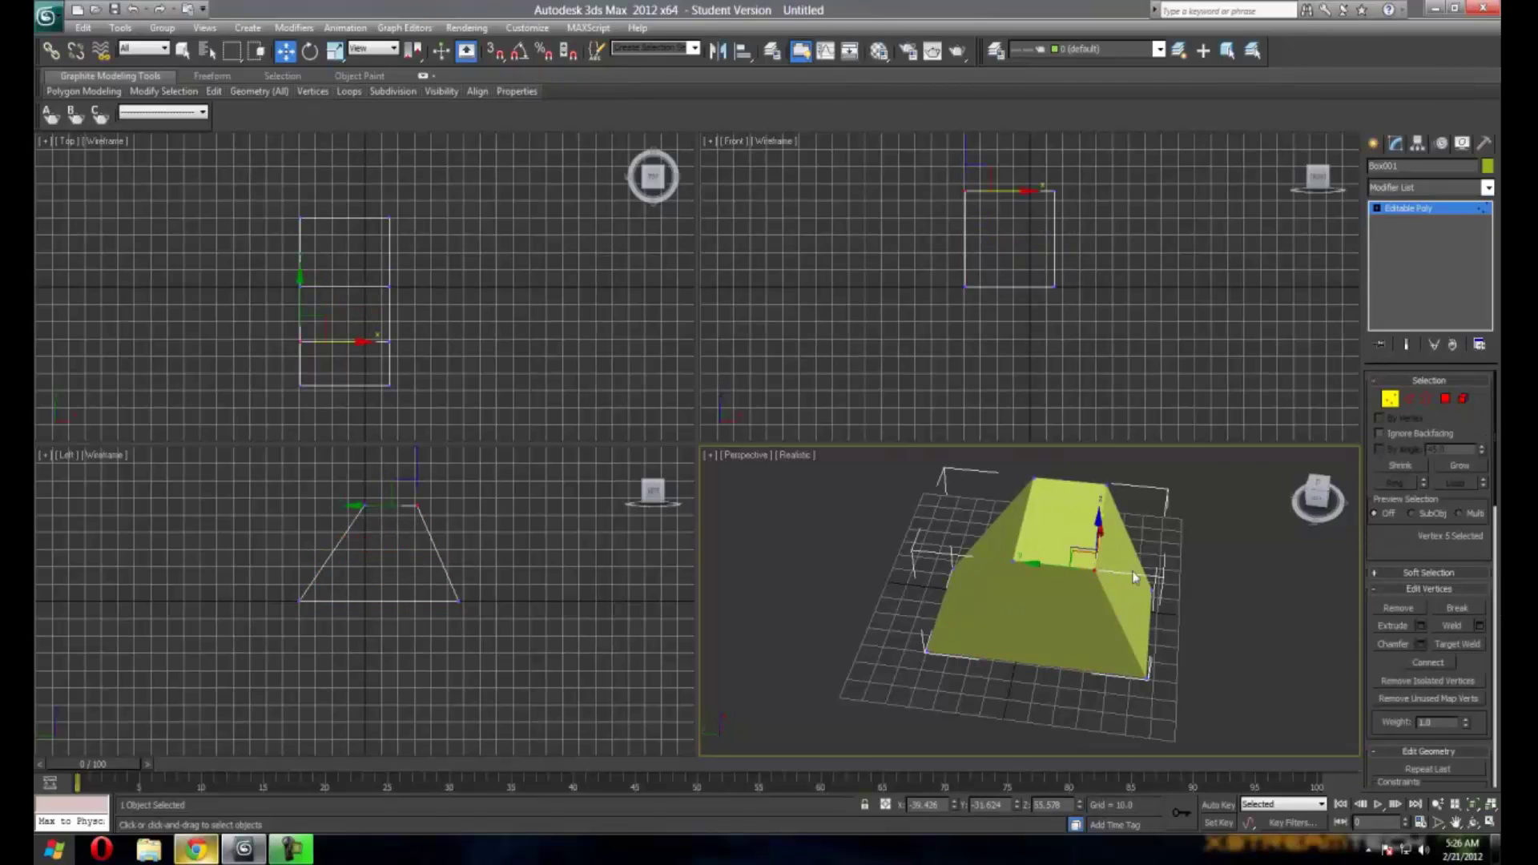
mouse_move(1031, 563)
mouse_down()
mouse_move(1045, 556)
mouse_move(1002, 579)
mouse_move(1042, 575)
mouse_up()
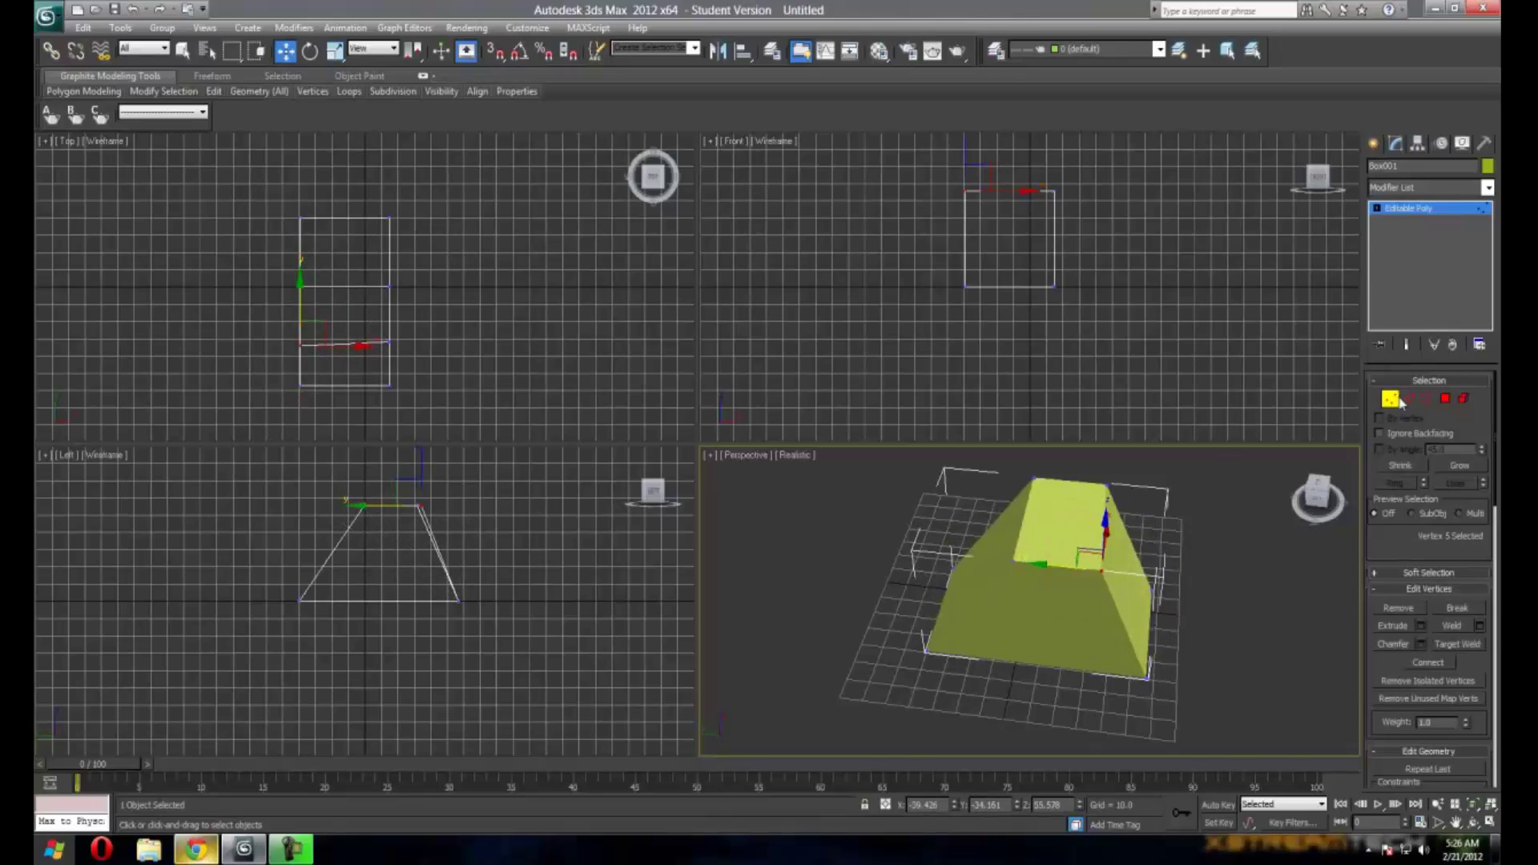
key(ctrl+z)
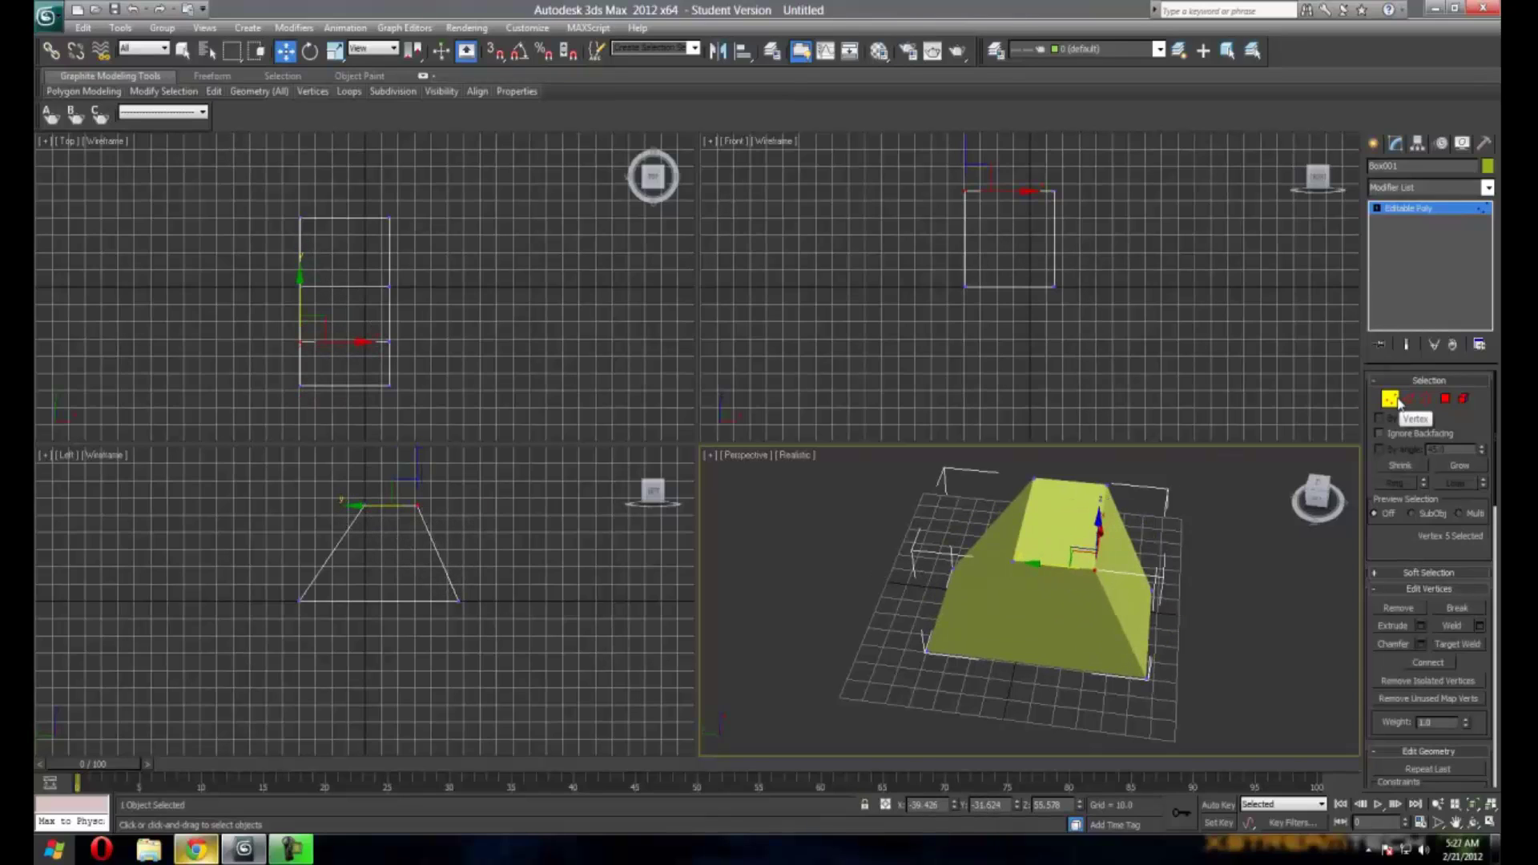
Try pulling the bottom front vertex on the positive X end outward along X to about 114.4, and undo the move.
click(1012, 564)
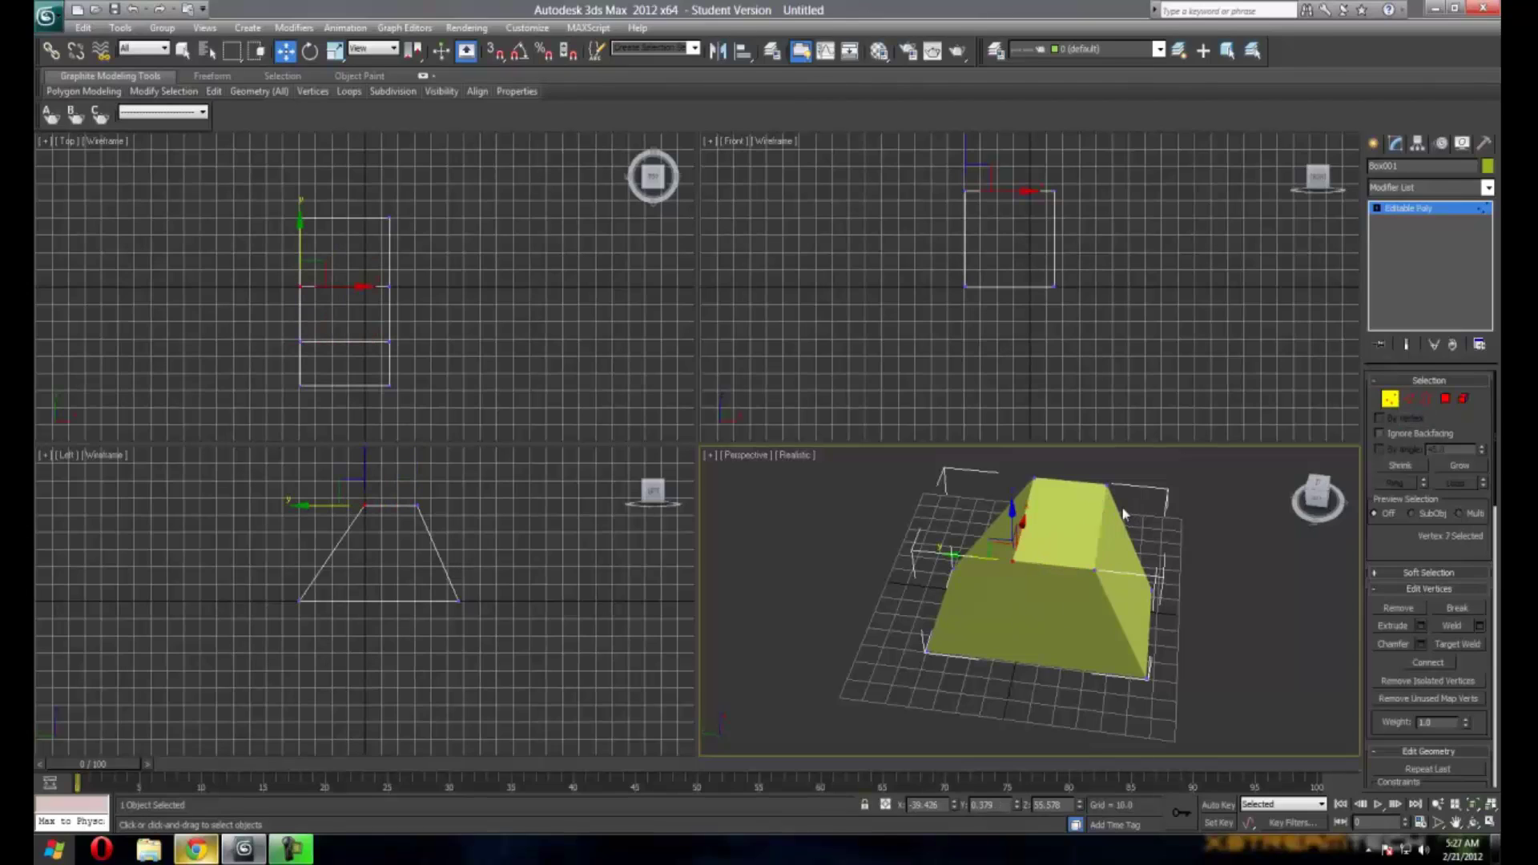
click(1108, 485)
drag(1319, 498, 1293, 503)
alt+middle_drag(1033, 672, 938, 669)
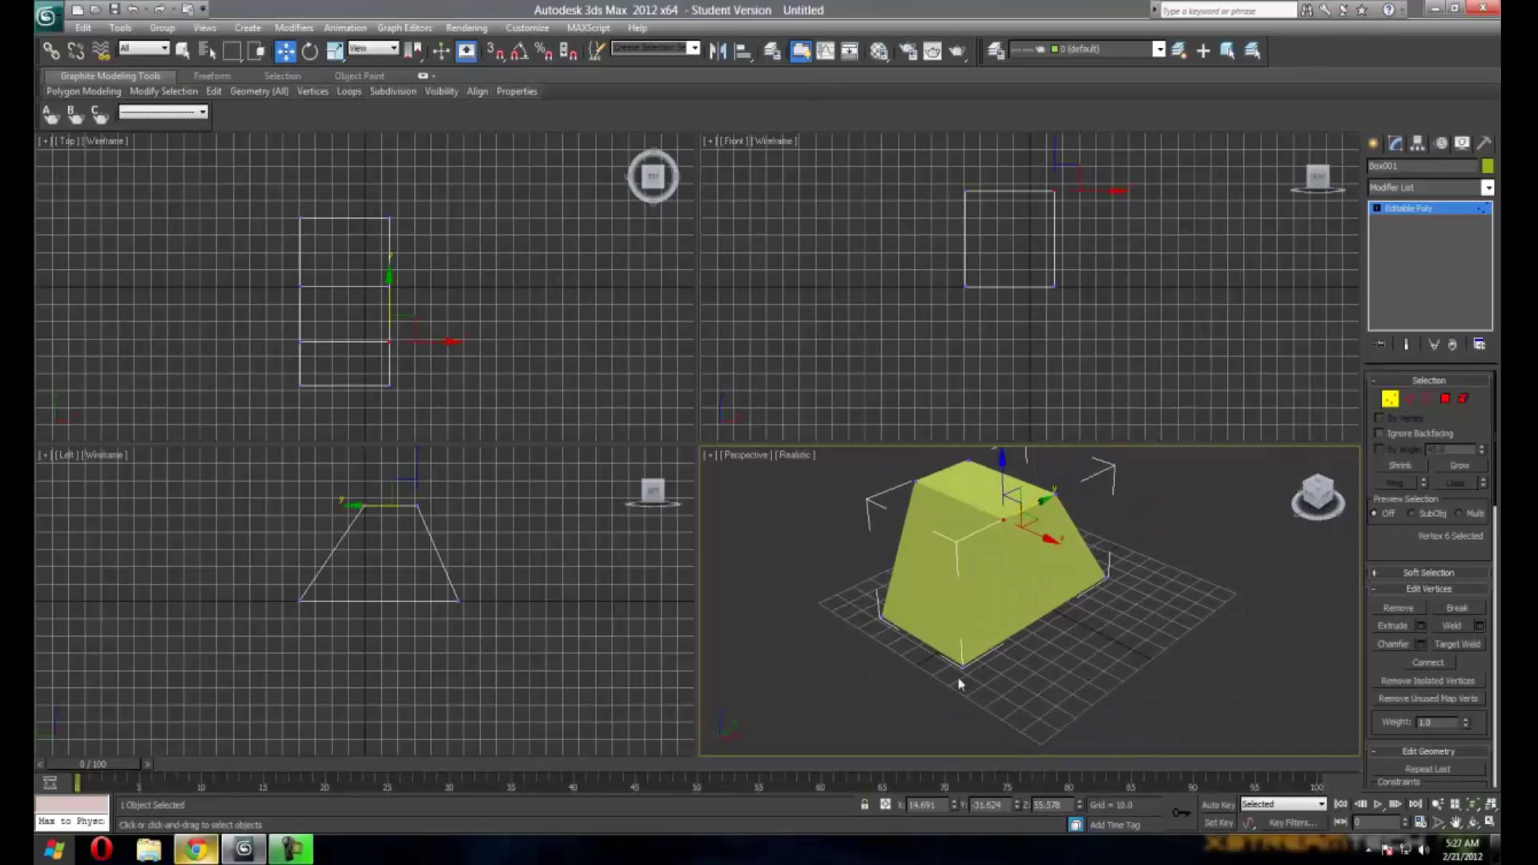
click(963, 664)
drag(1005, 691, 1194, 761)
drag(1323, 492, 1256, 504)
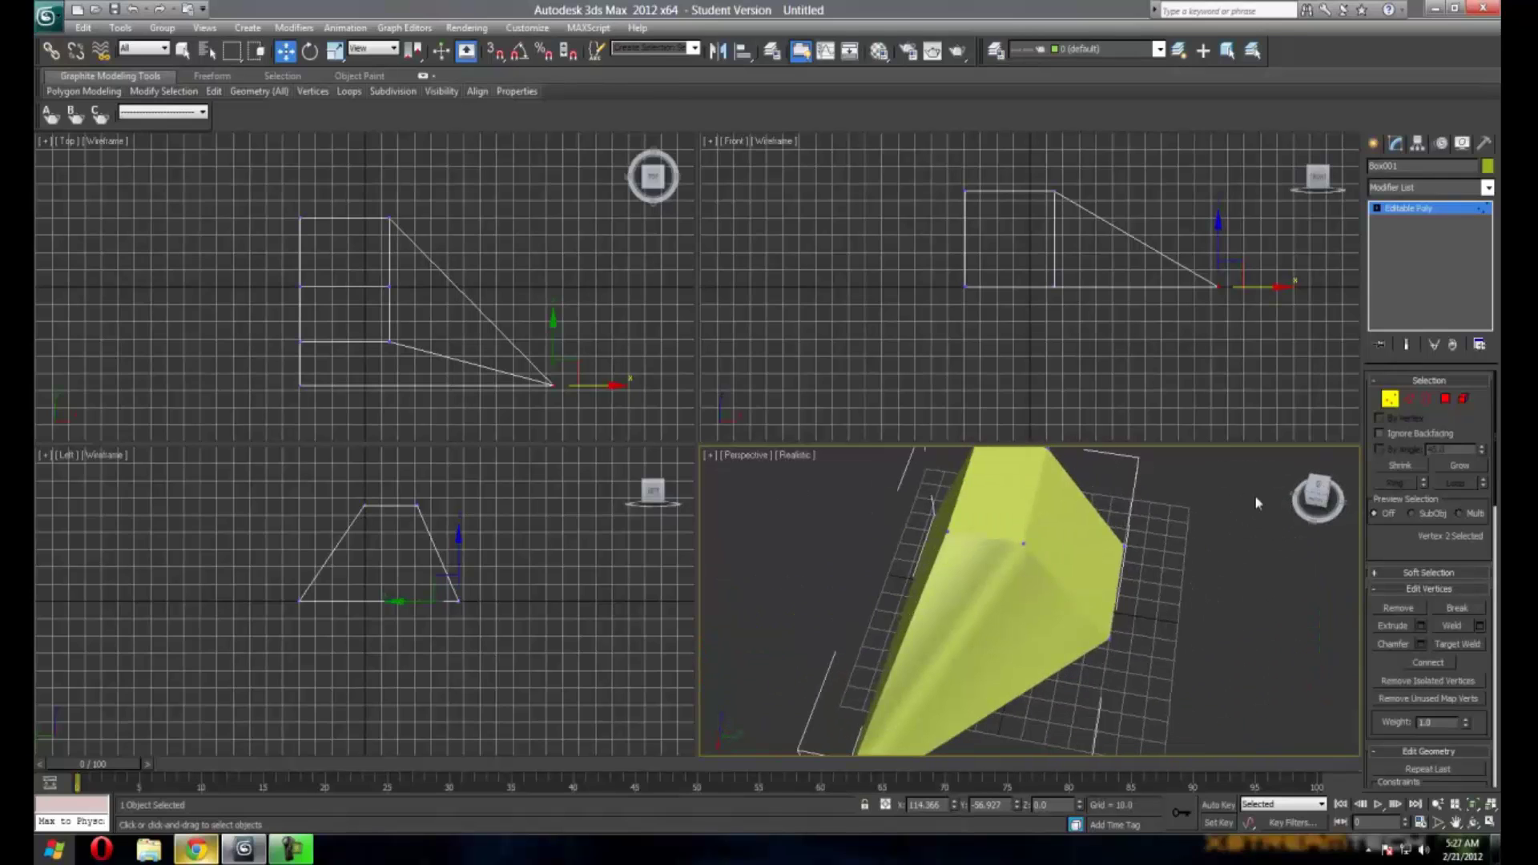
key(ctrl+z)
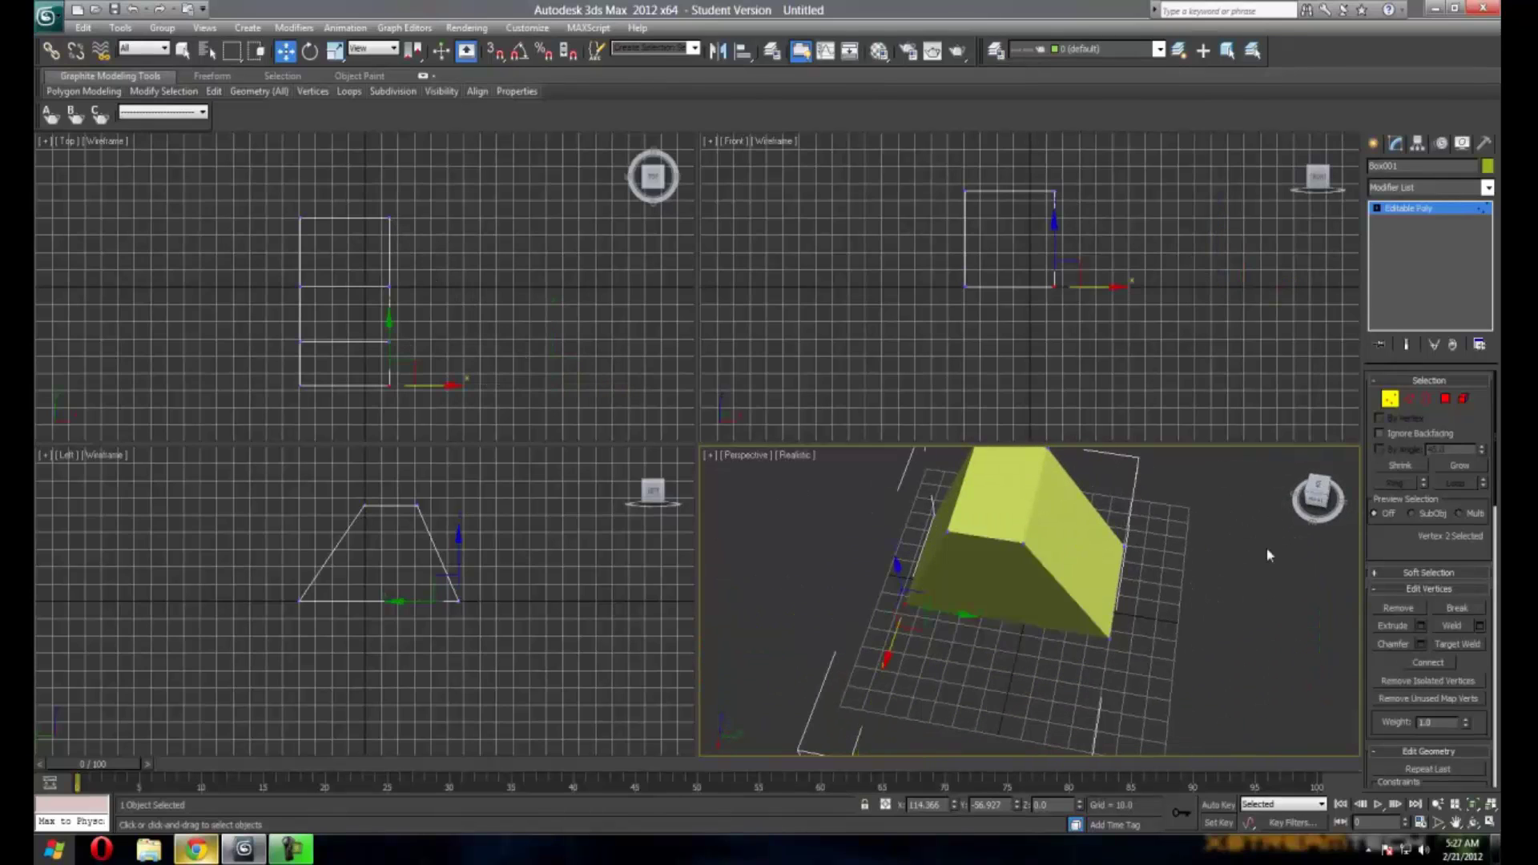
Move the top front vertex on the positive X end outward along Y to about -92.8.
click(950, 532)
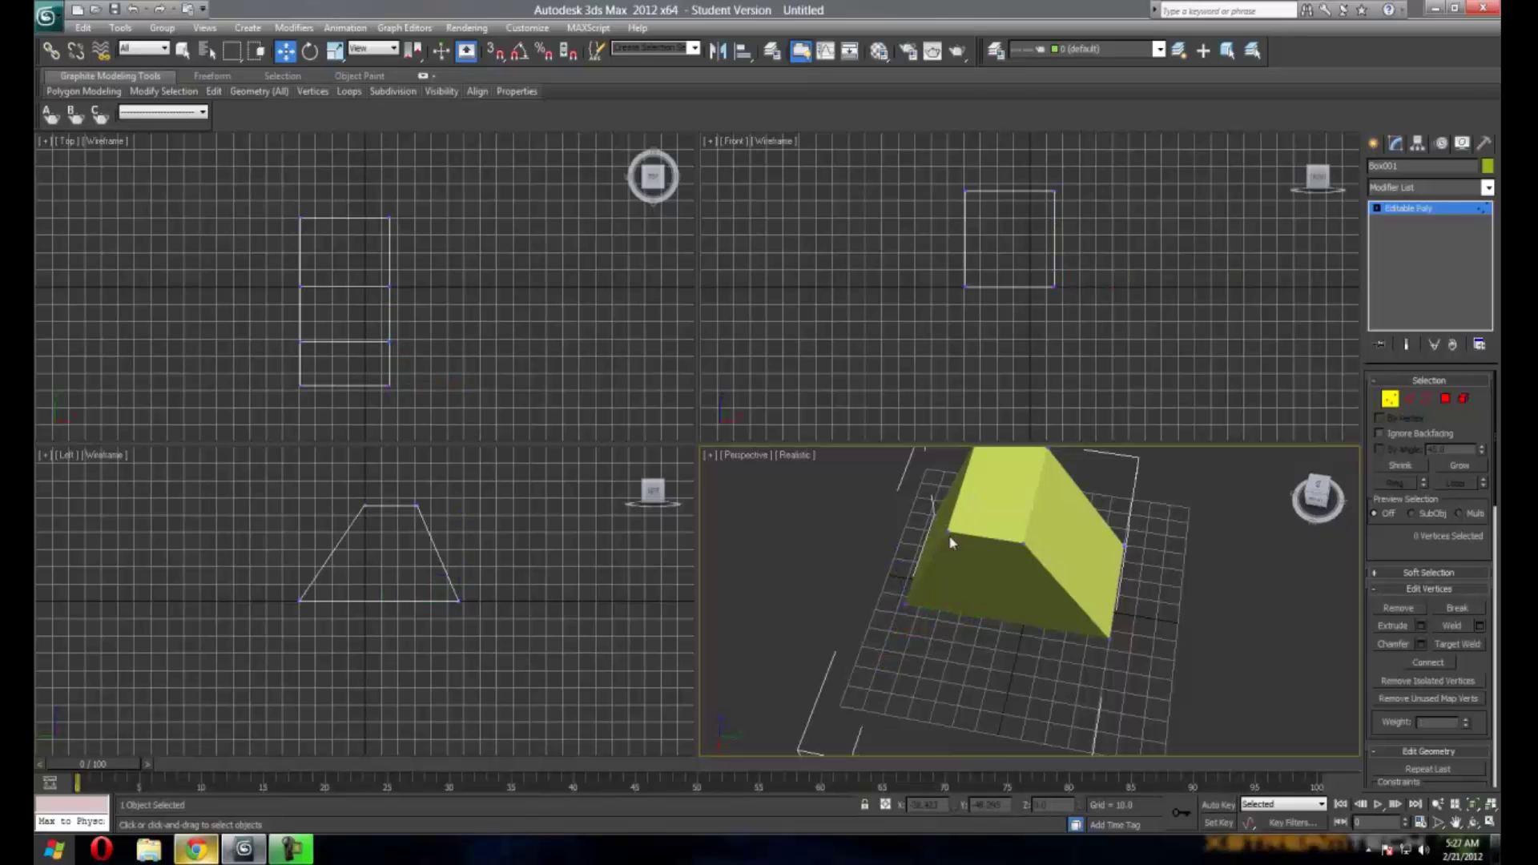
drag(994, 542, 851, 532)
alt+middle_drag(929, 545, 961, 543)
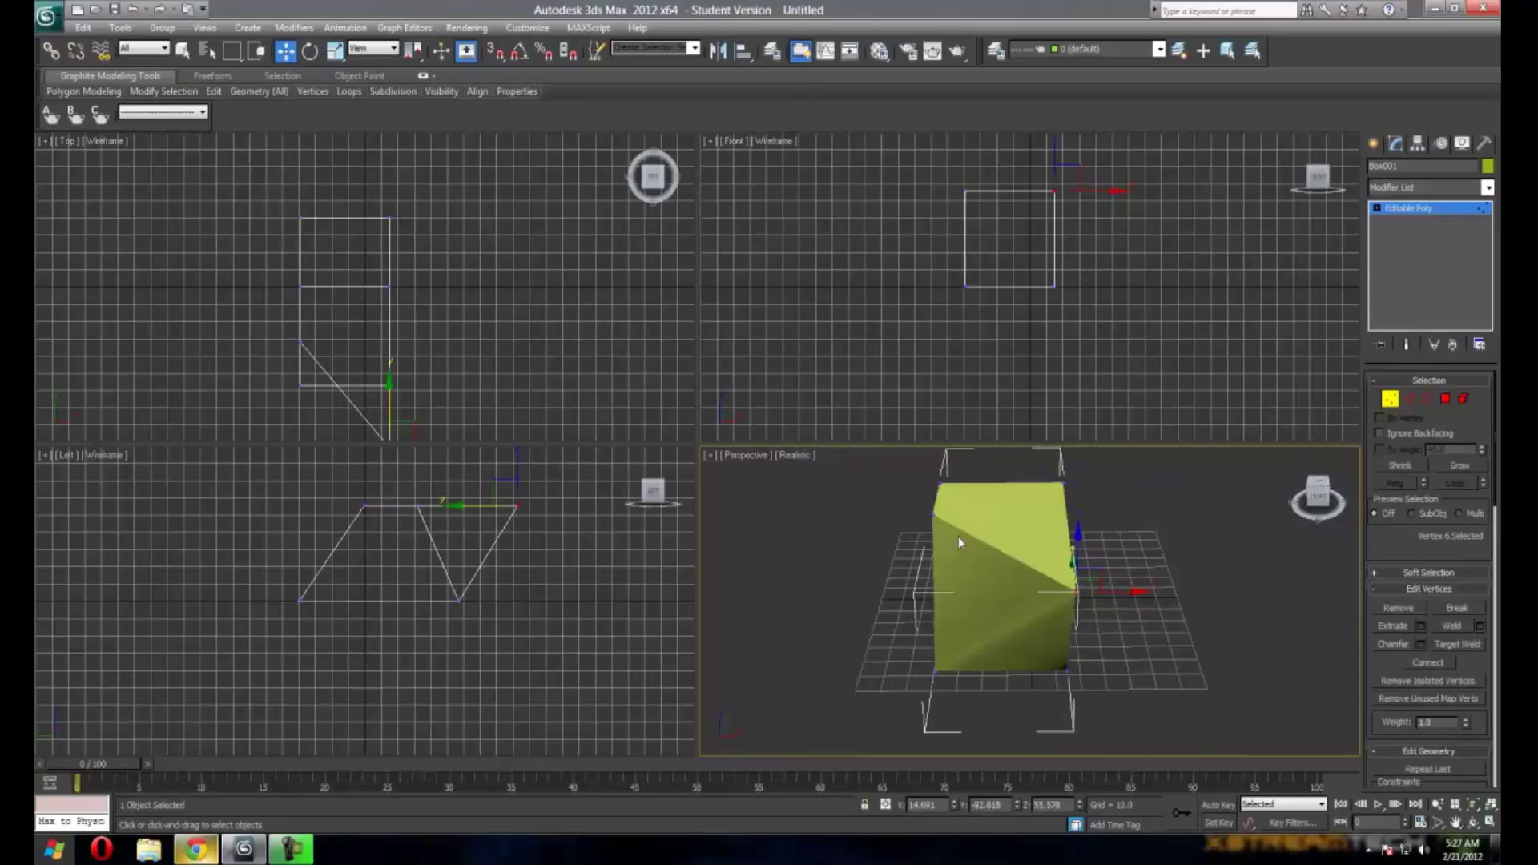
Move the top front vertex on the negative X end outward along Y, level with the other top front vertex.
click(934, 514)
drag(1319, 490, 1233, 498)
alt+middle_drag(961, 577, 1185, 552)
drag(1317, 495, 1319, 496)
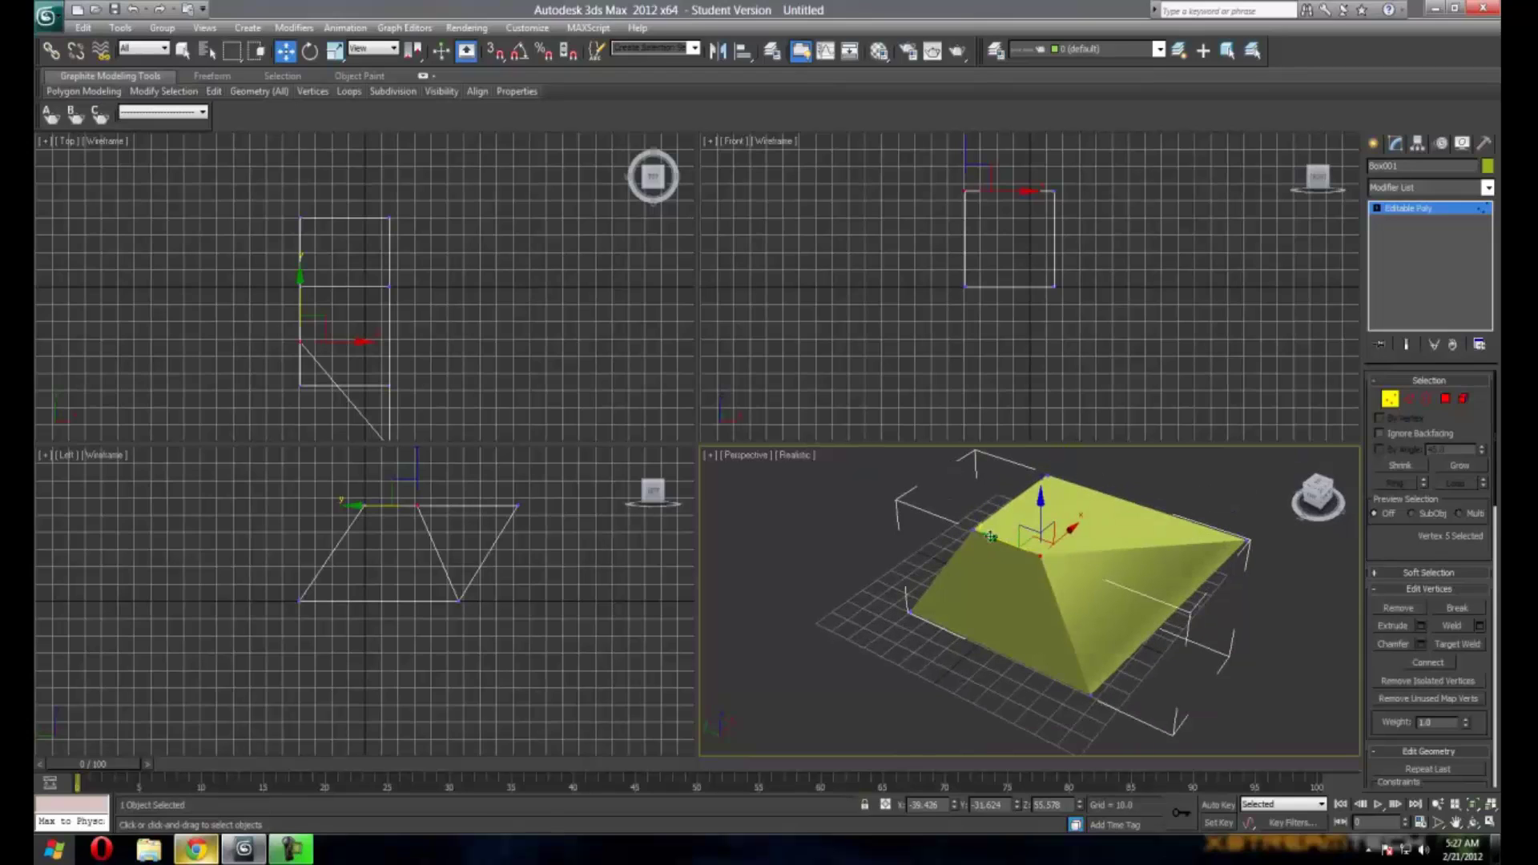
drag(991, 535, 1133, 589)
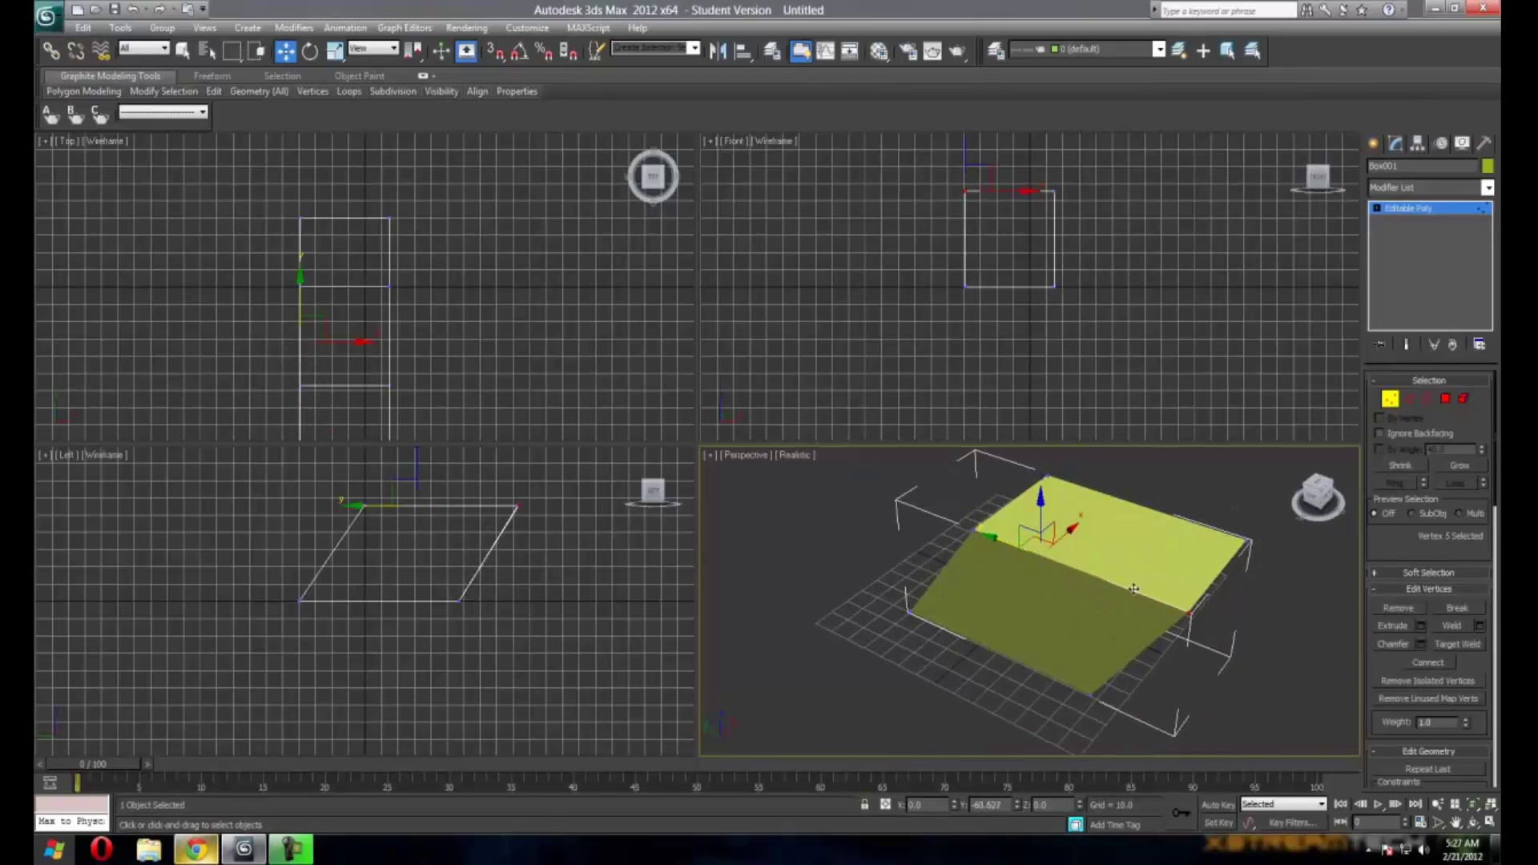
Move the bottom front vertex on the positive X end outward along Y until it sits beneath the top front vertex.
drag(1315, 495, 1319, 501)
click(917, 632)
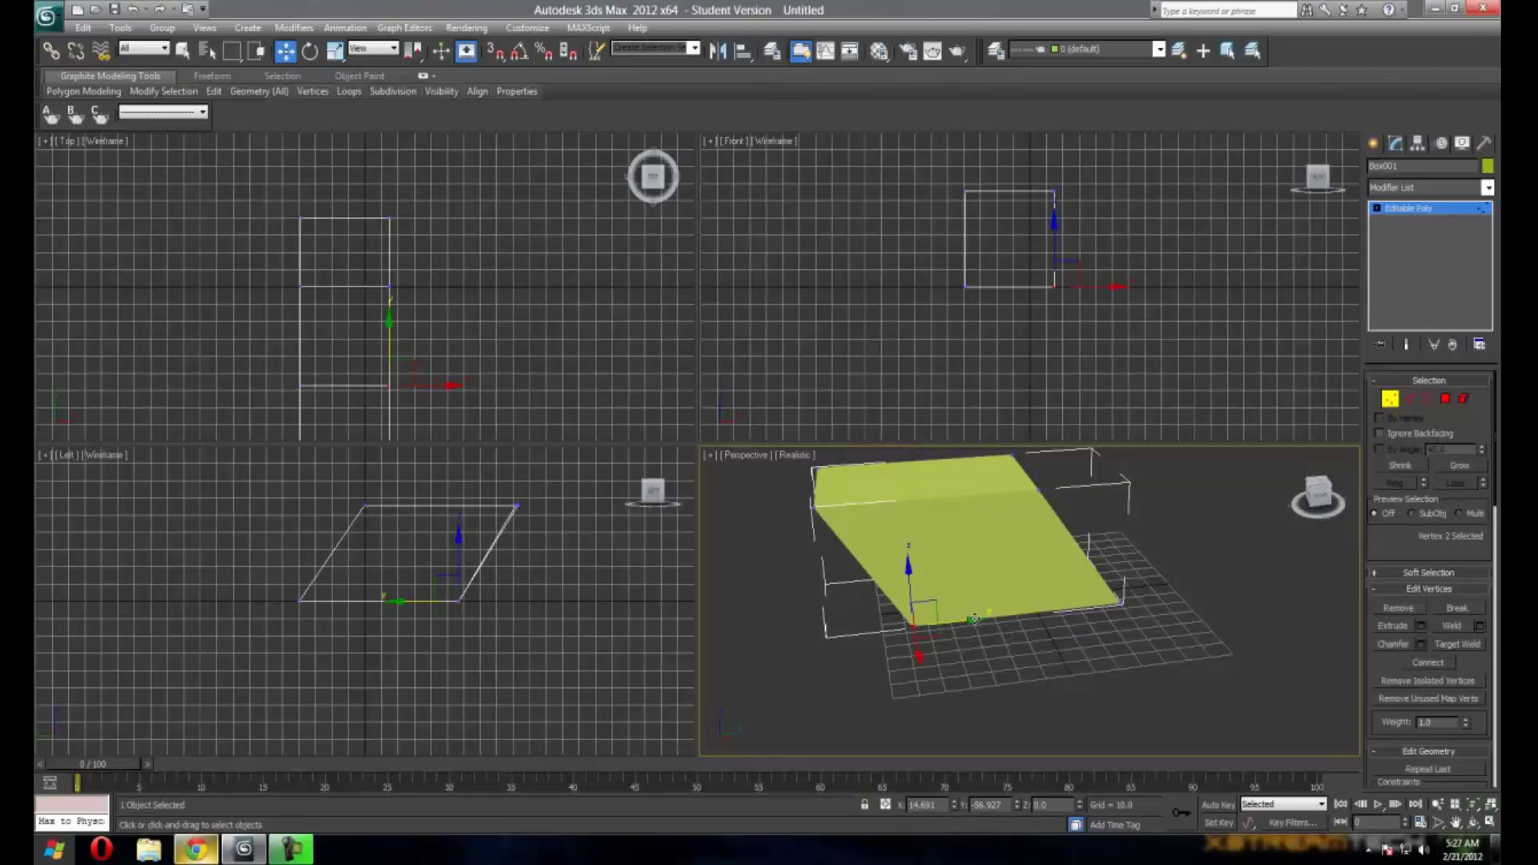
drag(969, 620, 890, 637)
click(1316, 495)
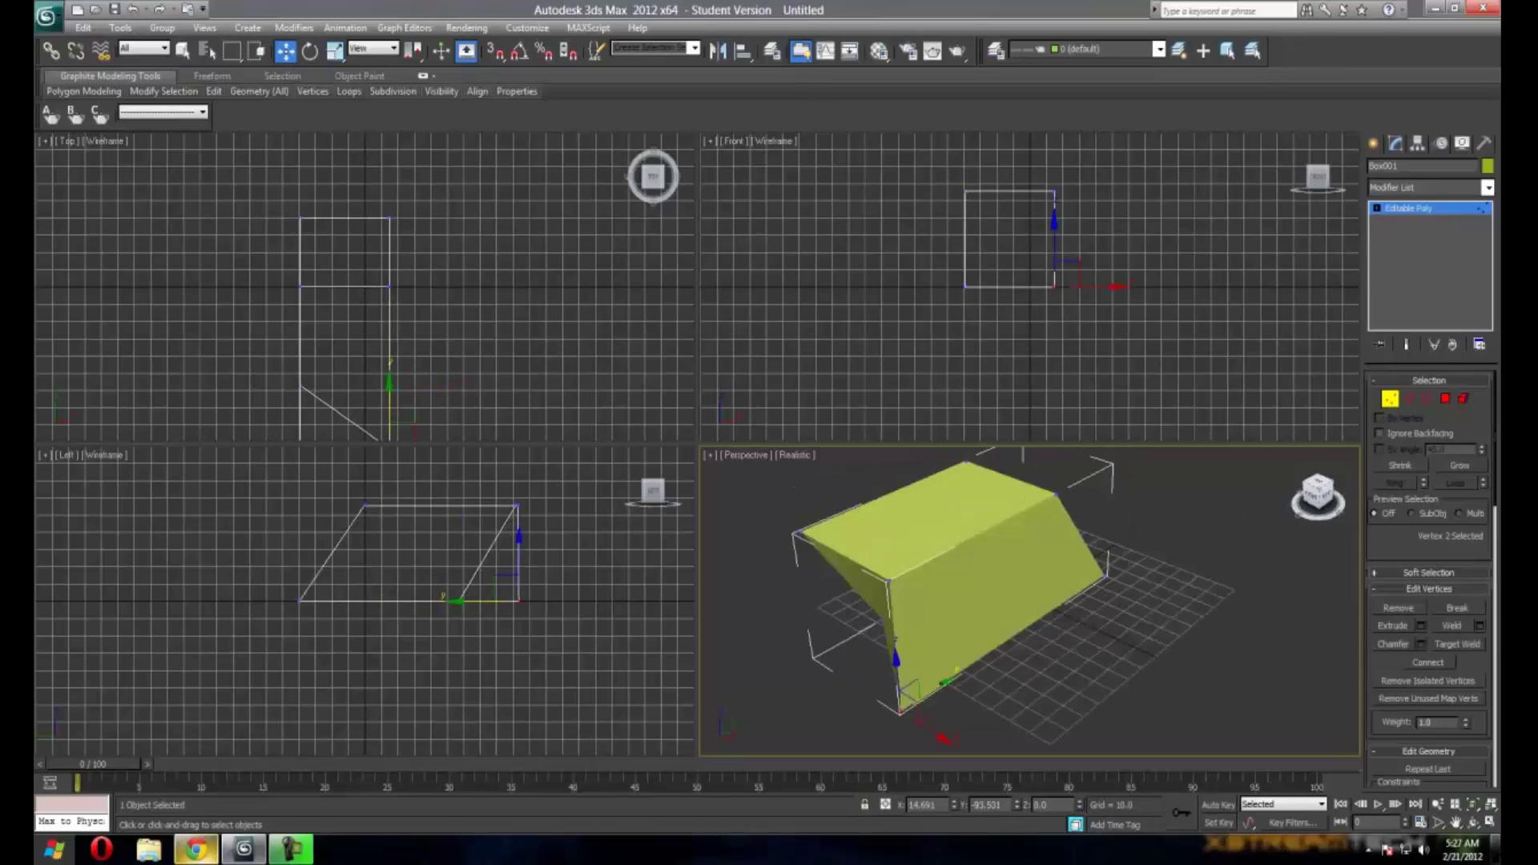
Practise selecting and deselecting the bottom front vertex on the negative X end, both directly and with a rectangular selection region.
click(1002, 653)
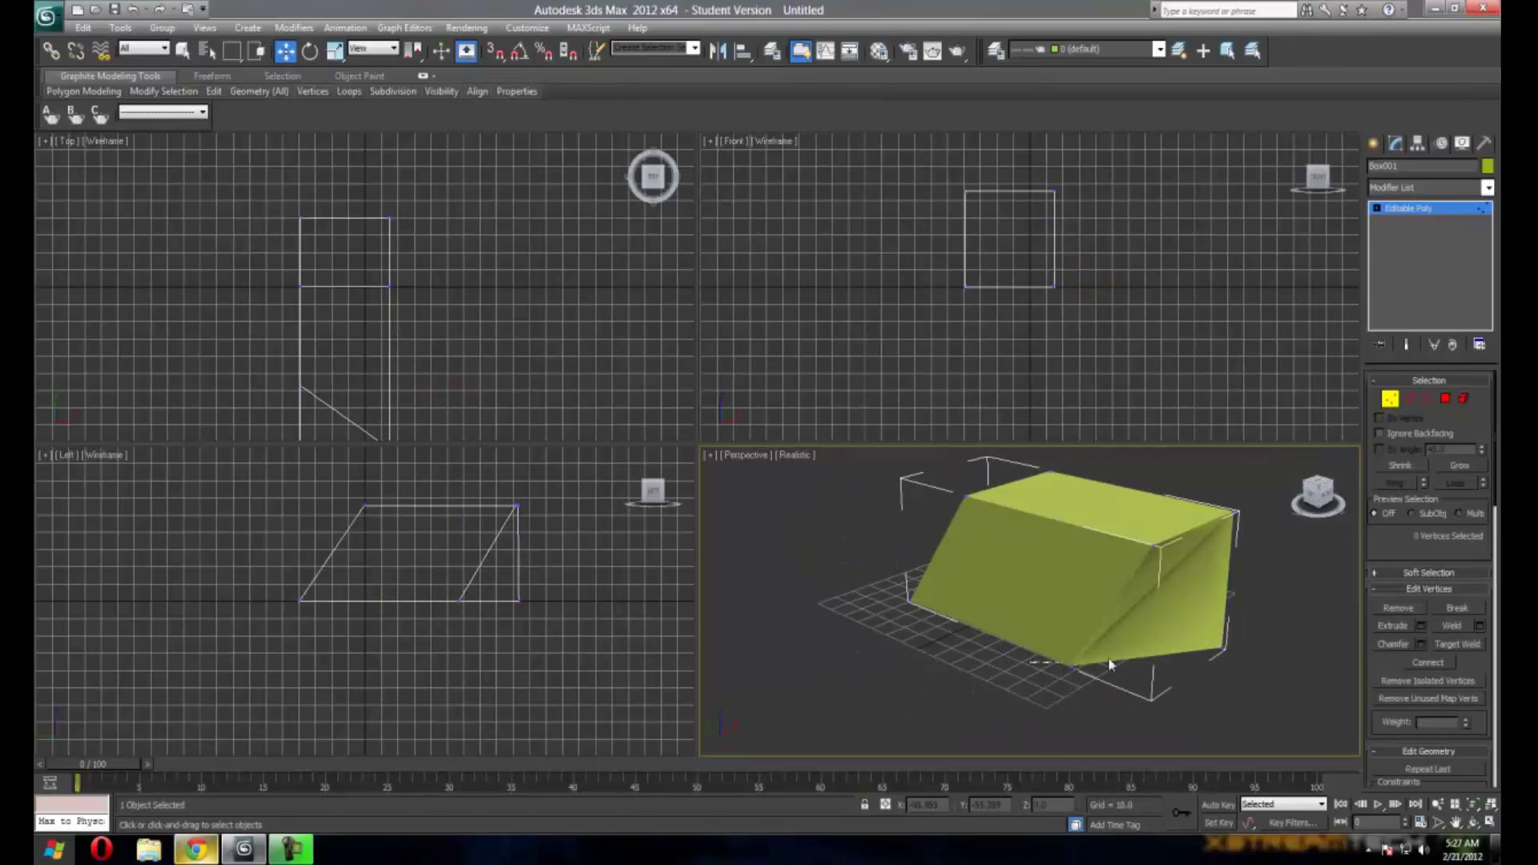
click(1072, 663)
drag(1101, 712, 1022, 590)
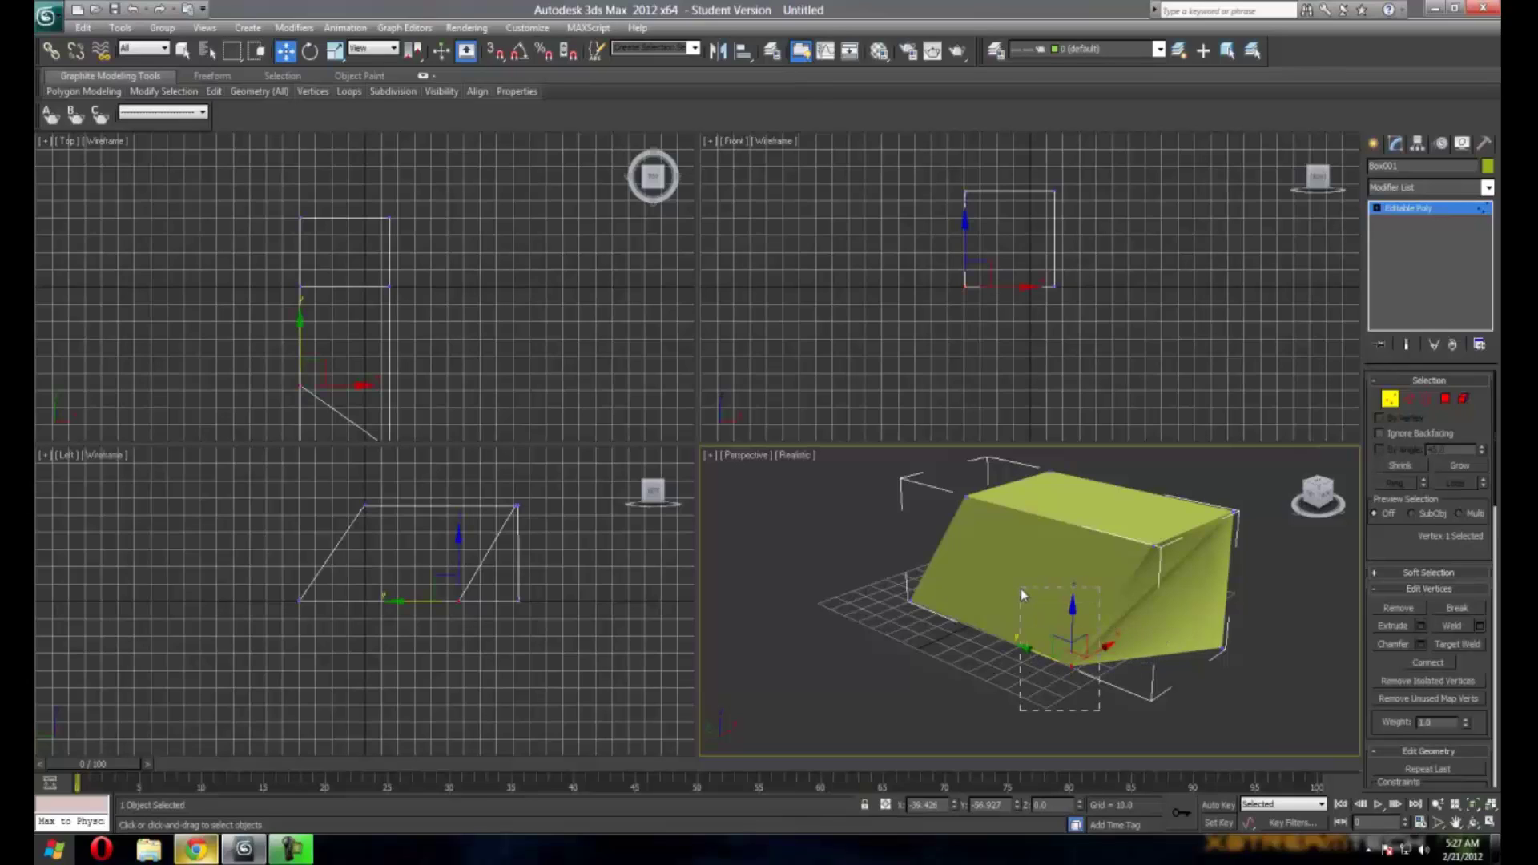
click(1113, 707)
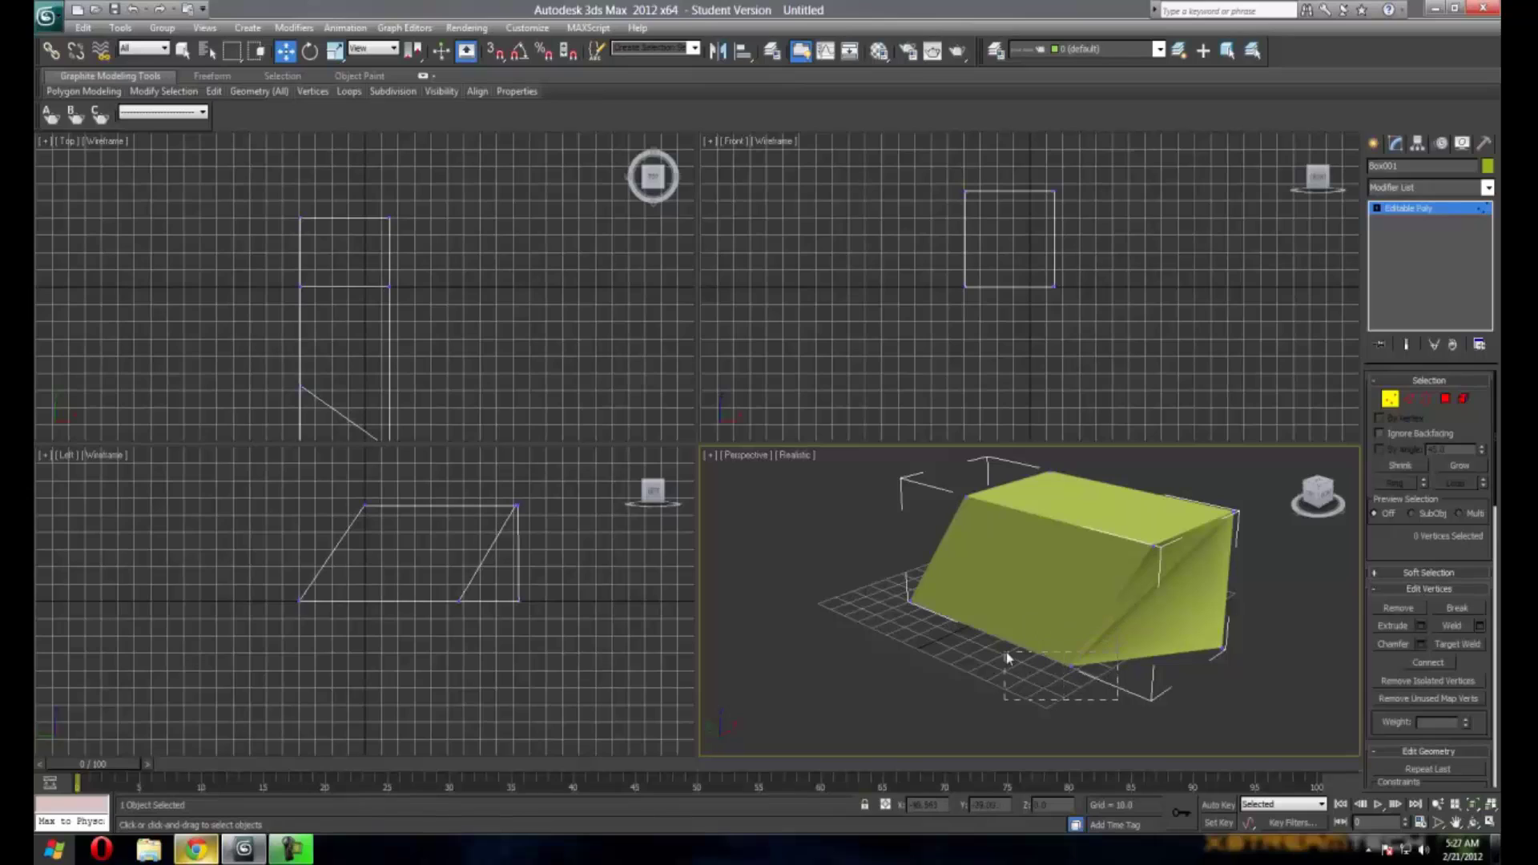
drag(1006, 652, 1006, 653)
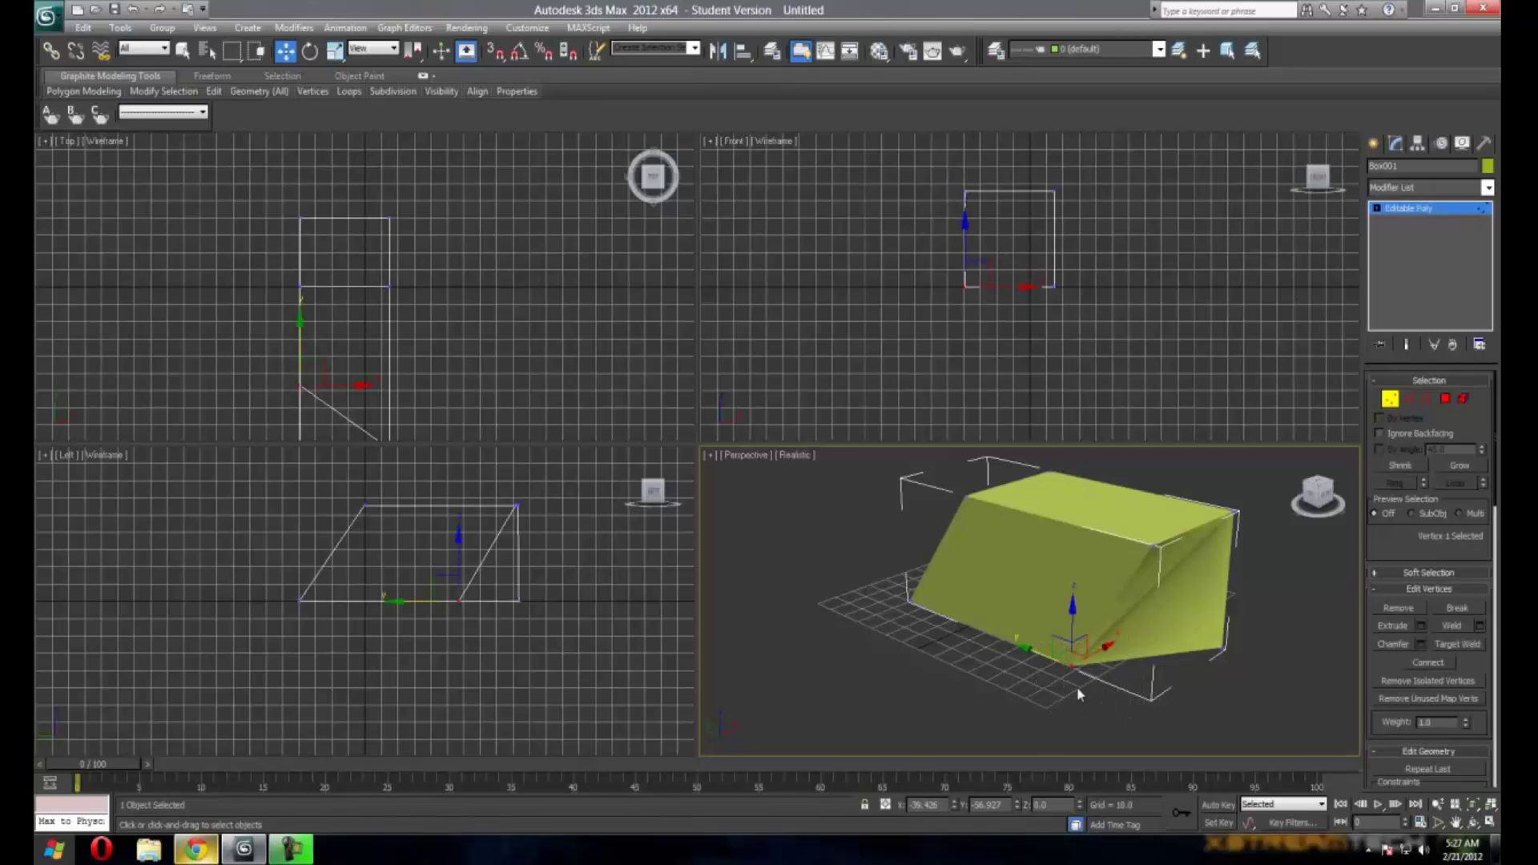
click(1191, 663)
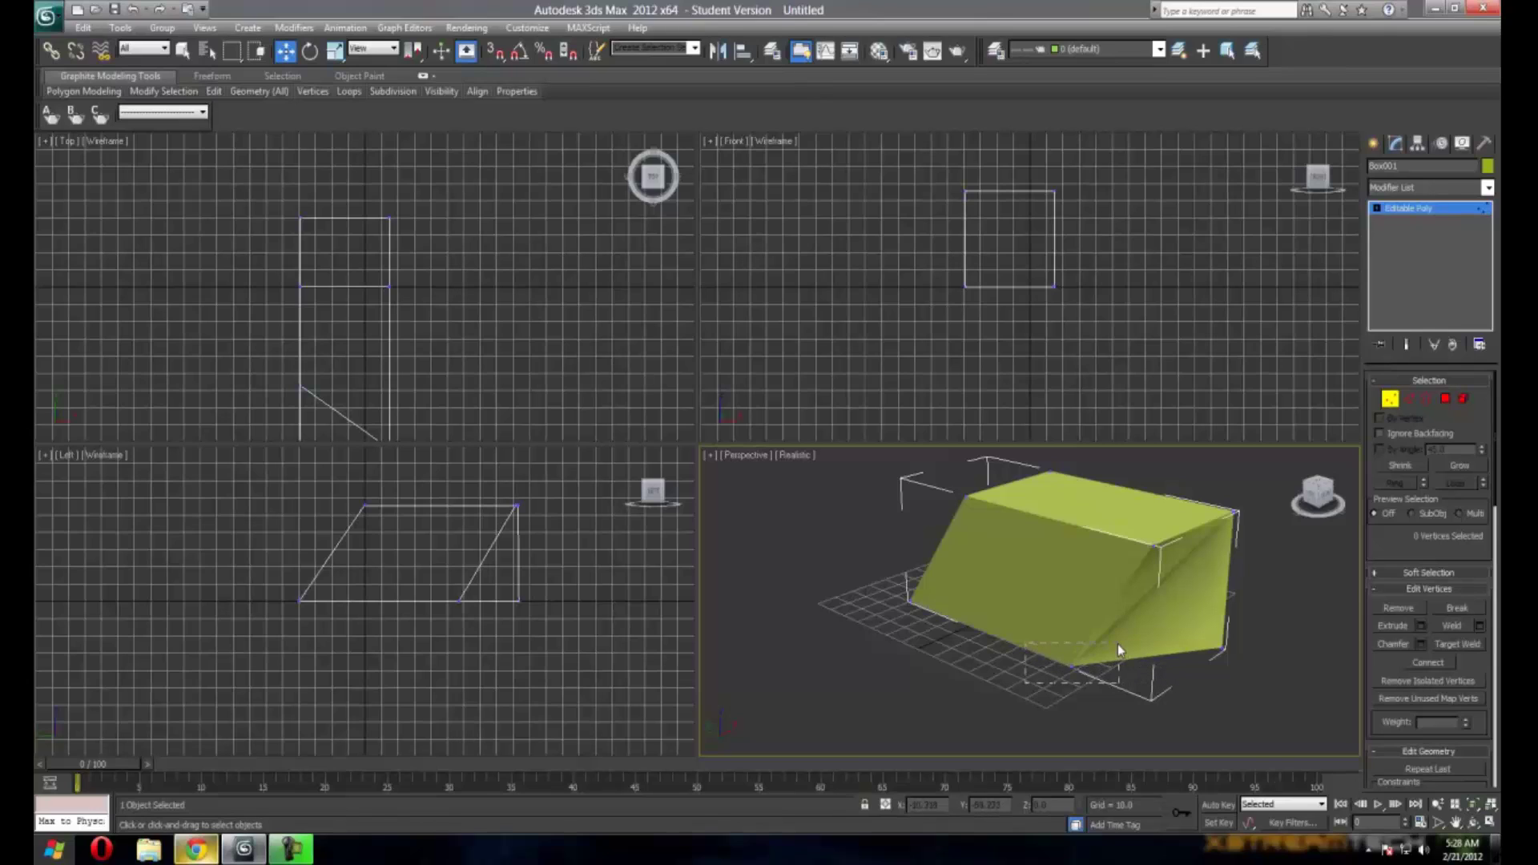
drag(1118, 644, 1118, 644)
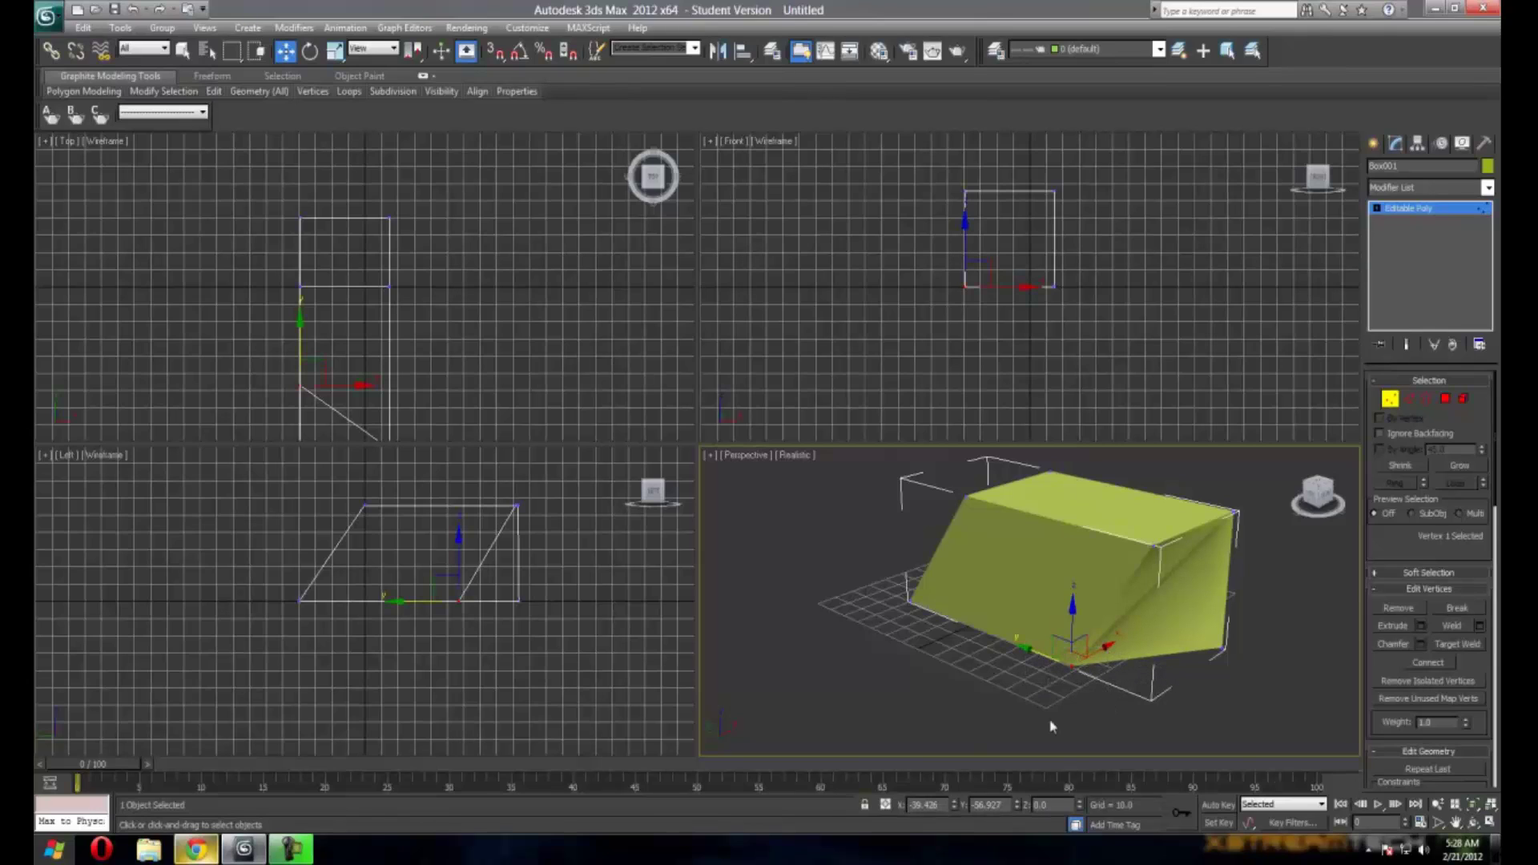
click(1074, 685)
Move the bottom front vertex on the negative X end outward along Y, nearly beneath its top vertex, to straighten the front face.
scroll(1094, 680, up, 5)
scroll(1093, 678, down, 5)
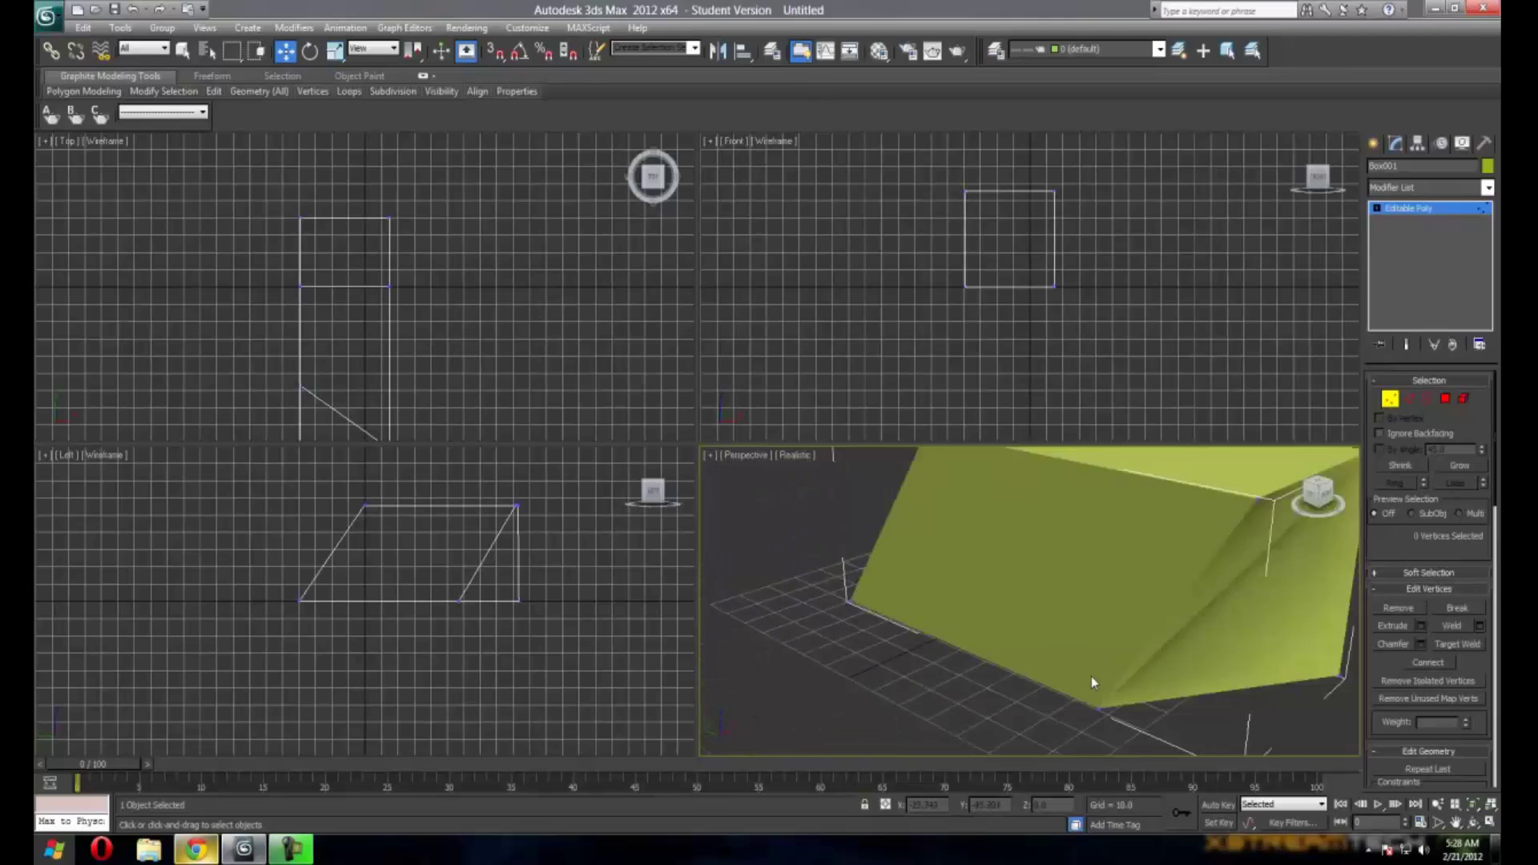
click(1072, 666)
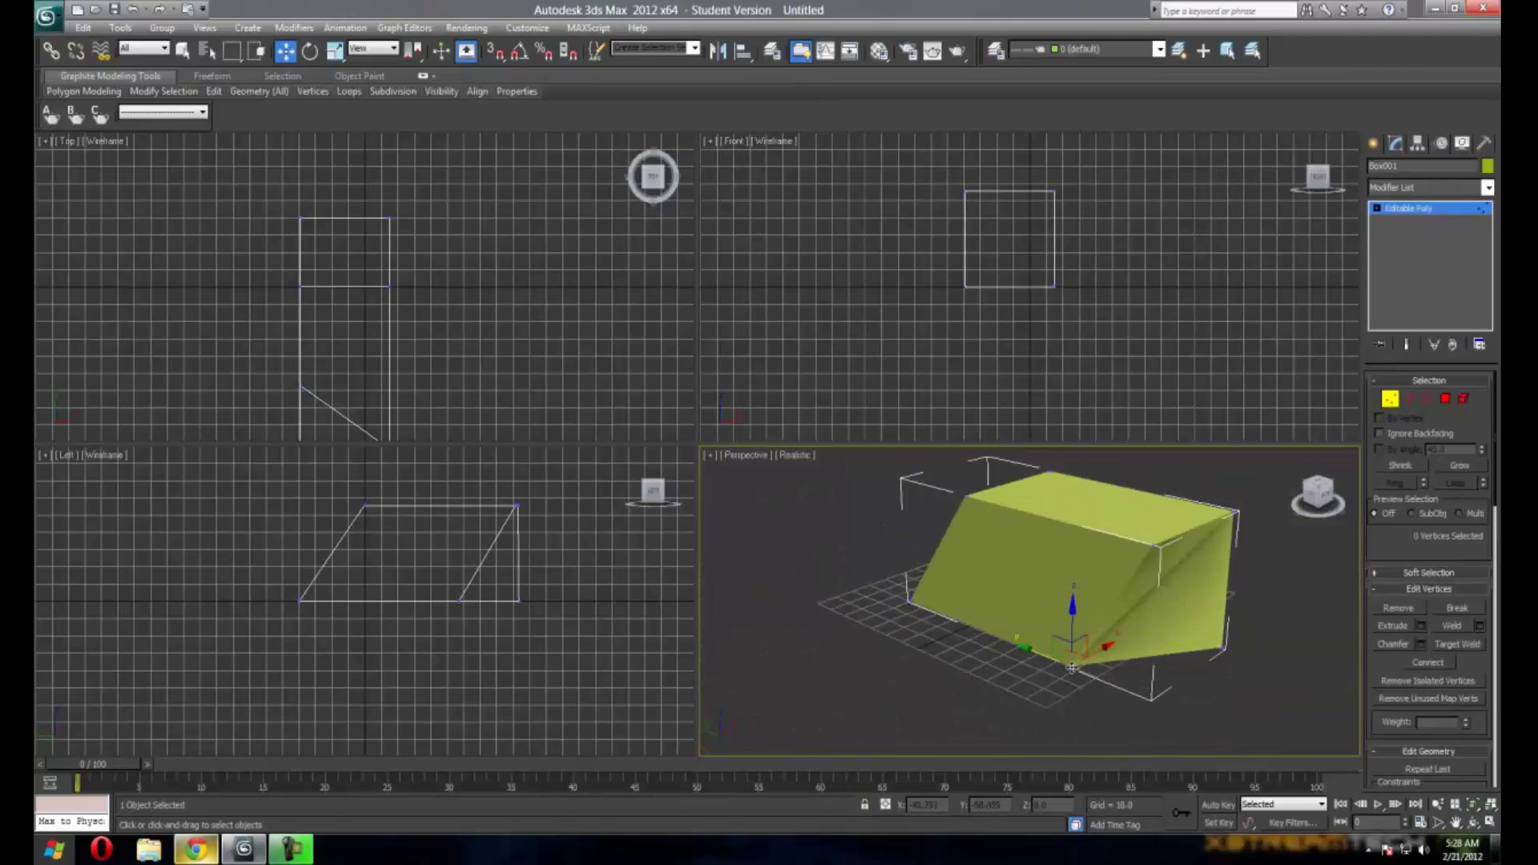
drag(1030, 651, 1098, 690)
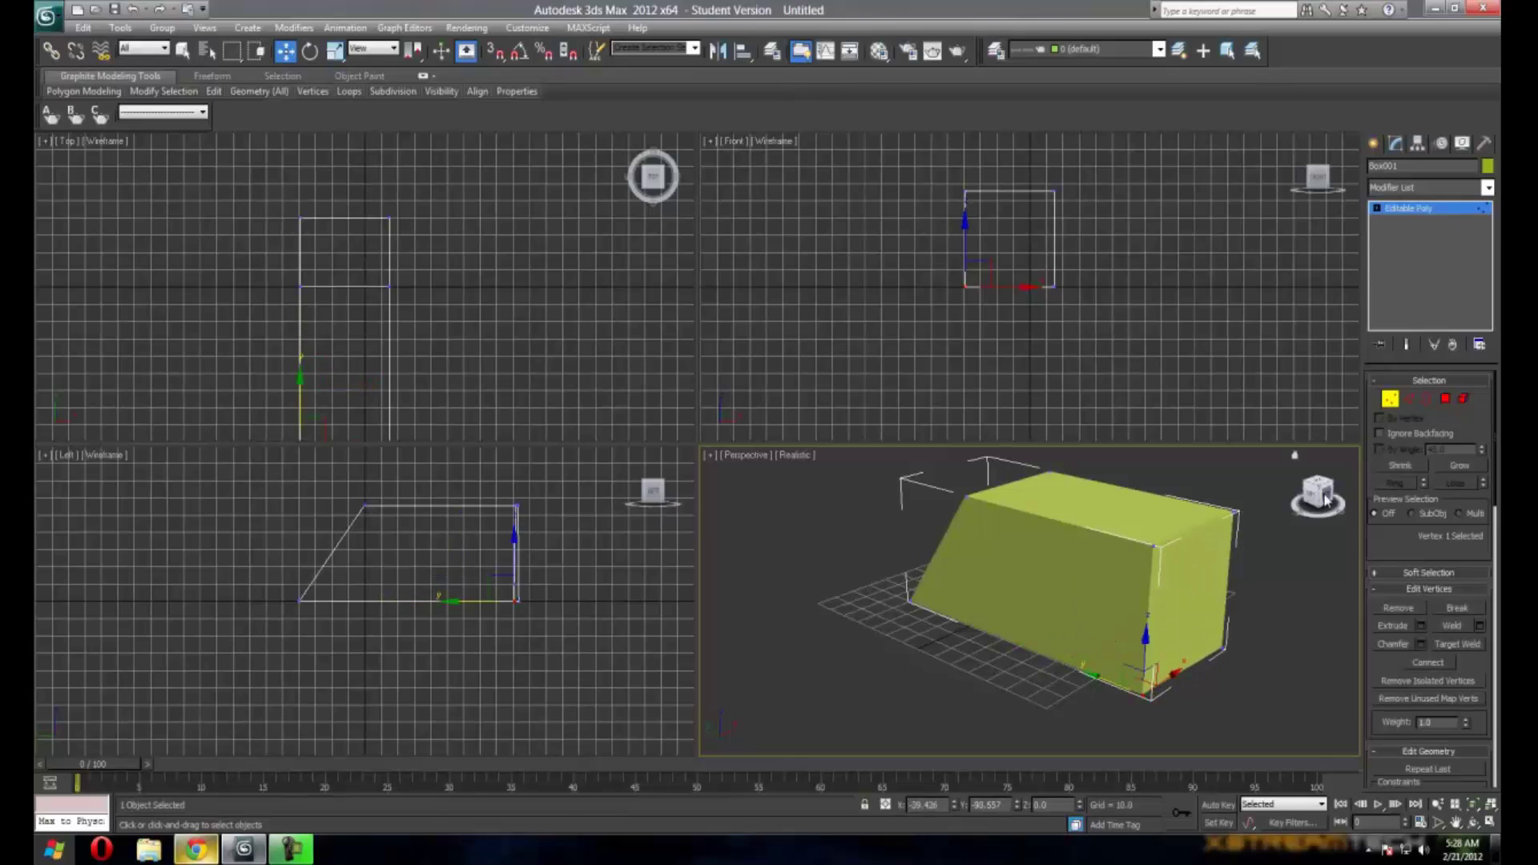
Straighten the sloped back face by moving both bottom back vertices inward along Y until they sit beneath the top back vertices.
drag(1324, 498, 1185, 501)
drag(1240, 573, 1197, 679)
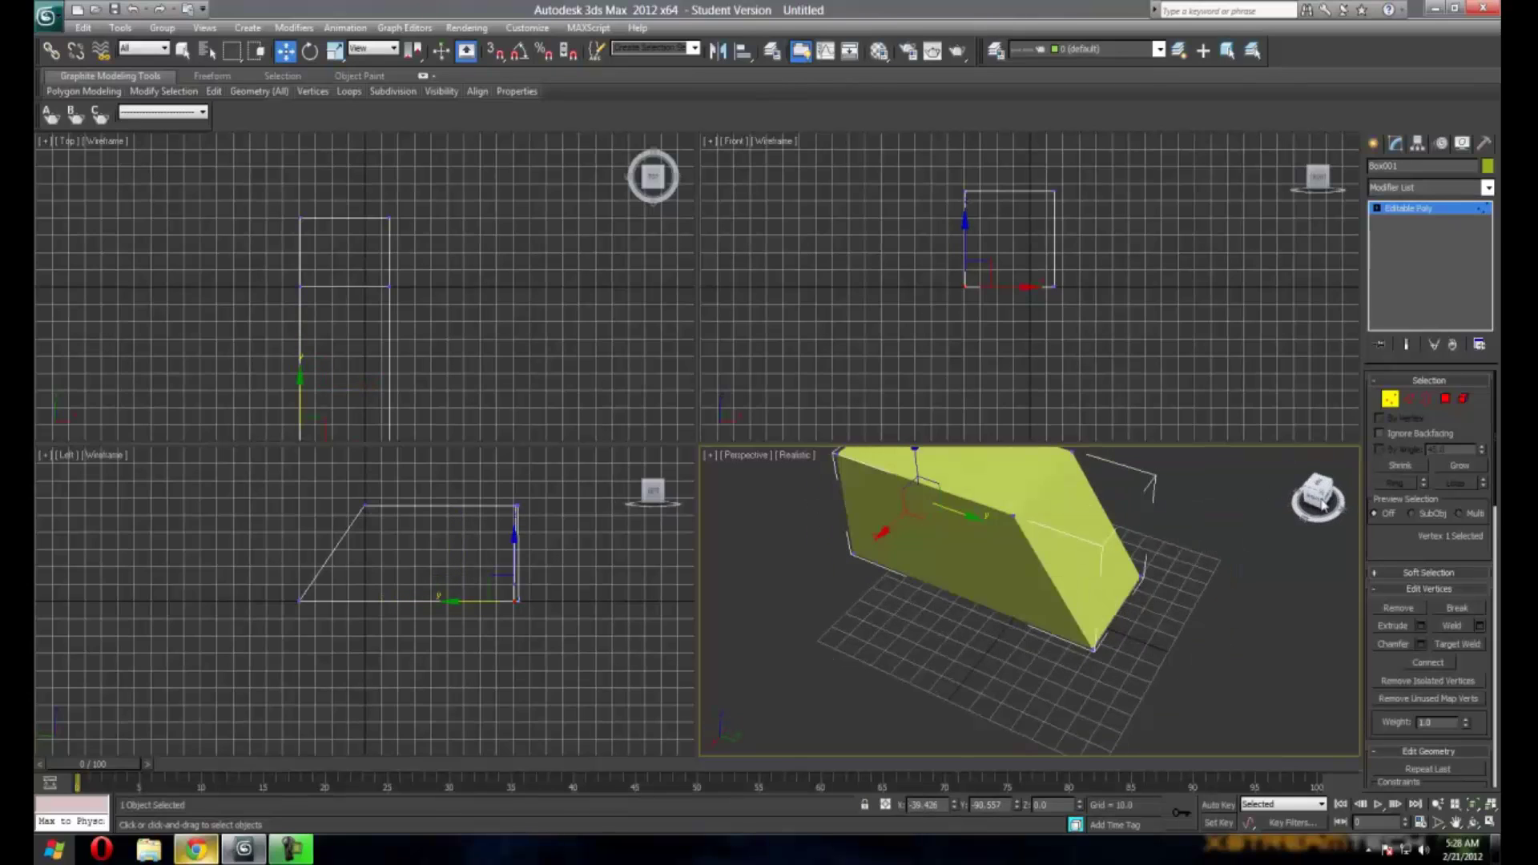
click(1144, 579)
click(1141, 577)
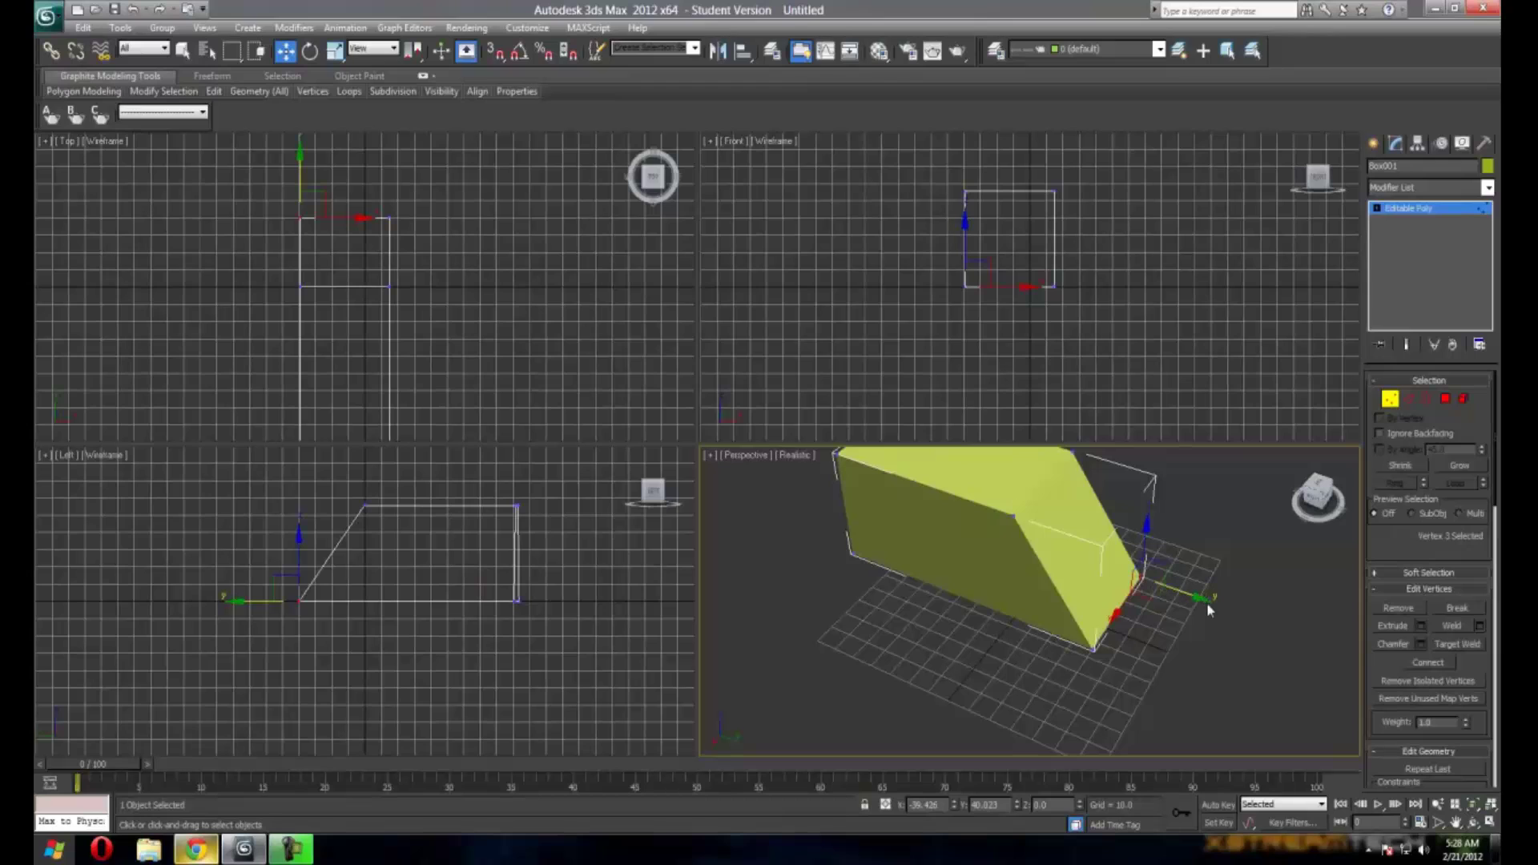
drag(1206, 600, 1153, 581)
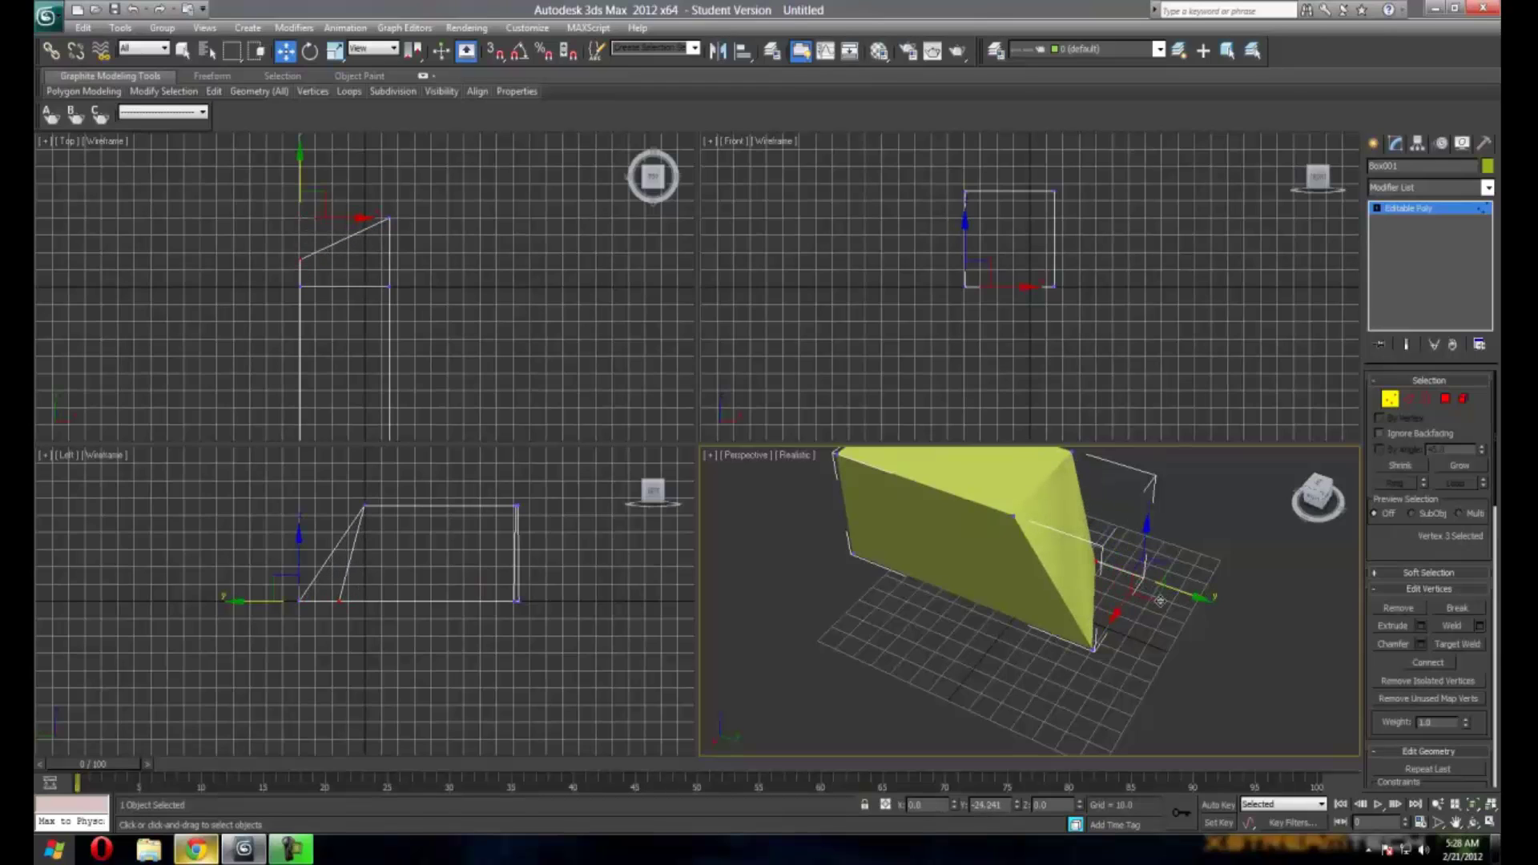
drag(1316, 496, 980, 588)
click(953, 583)
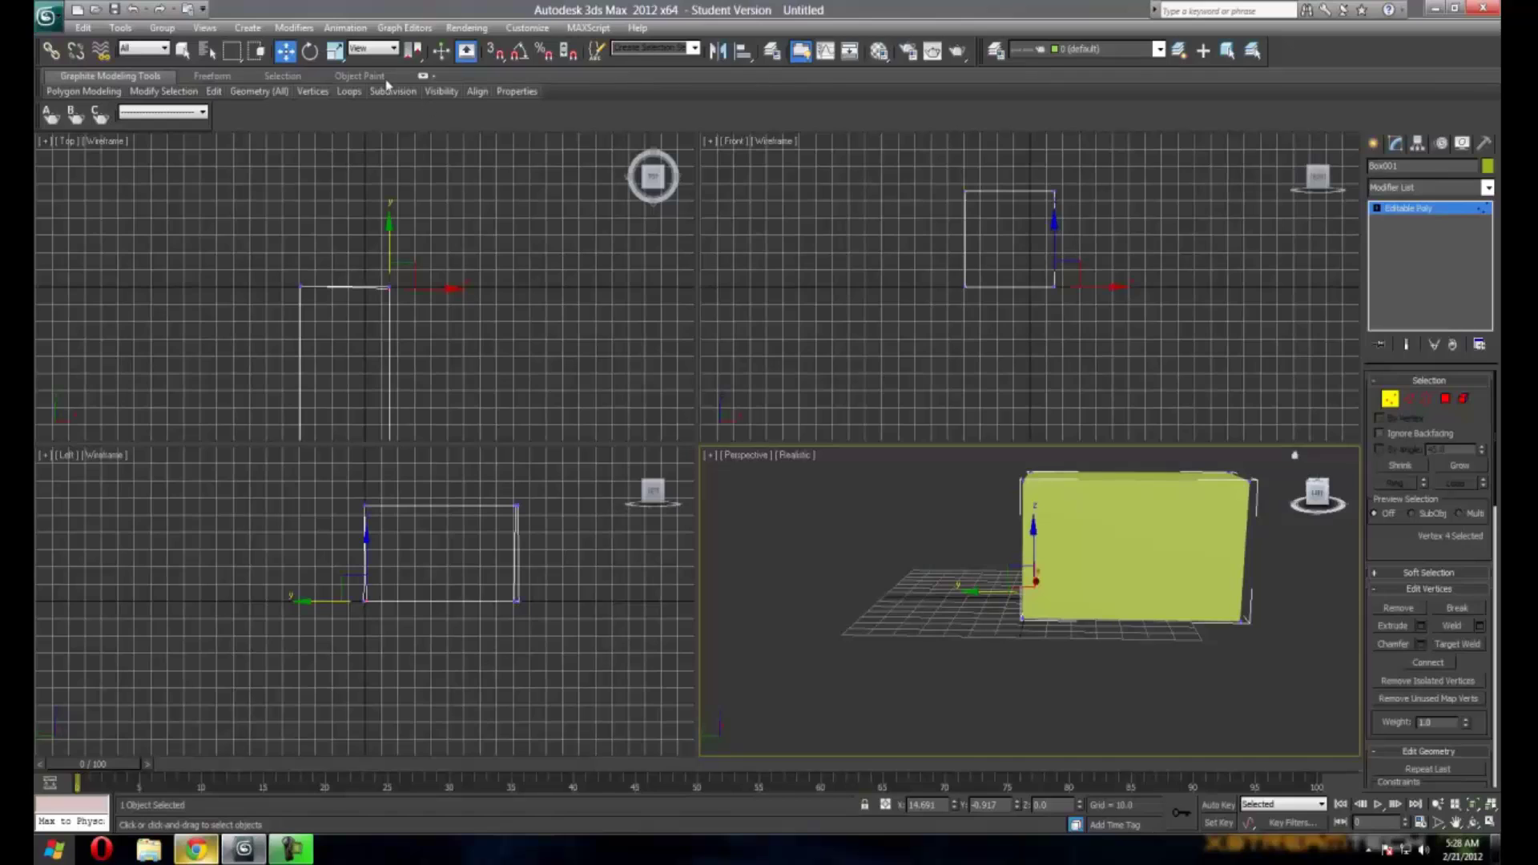
Tilt the polygon on the negative X end by rotating it about the Y axis so its top leans inward.
click(309, 50)
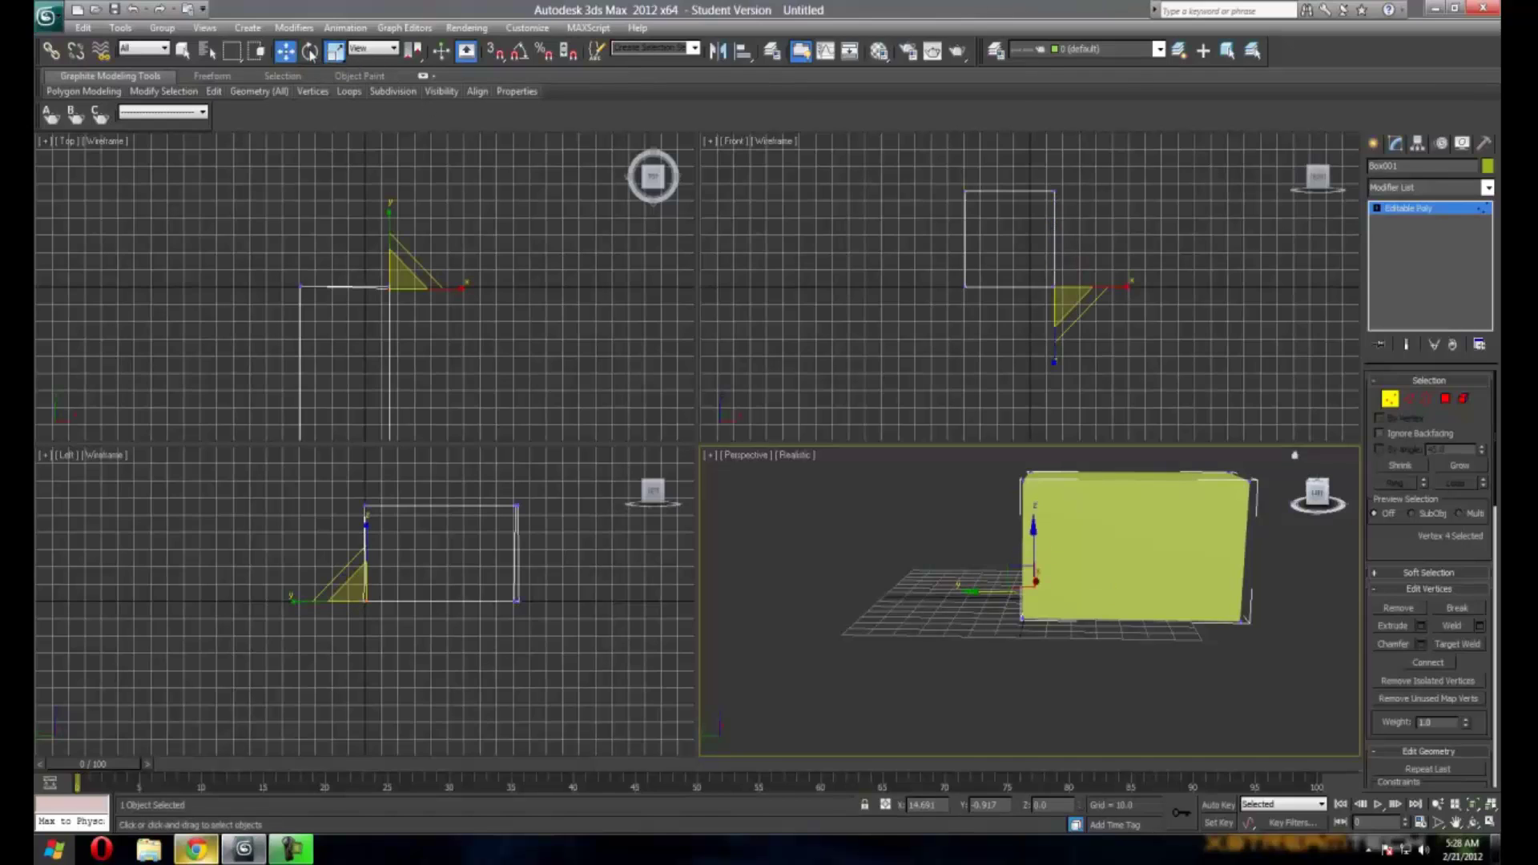
click(1049, 466)
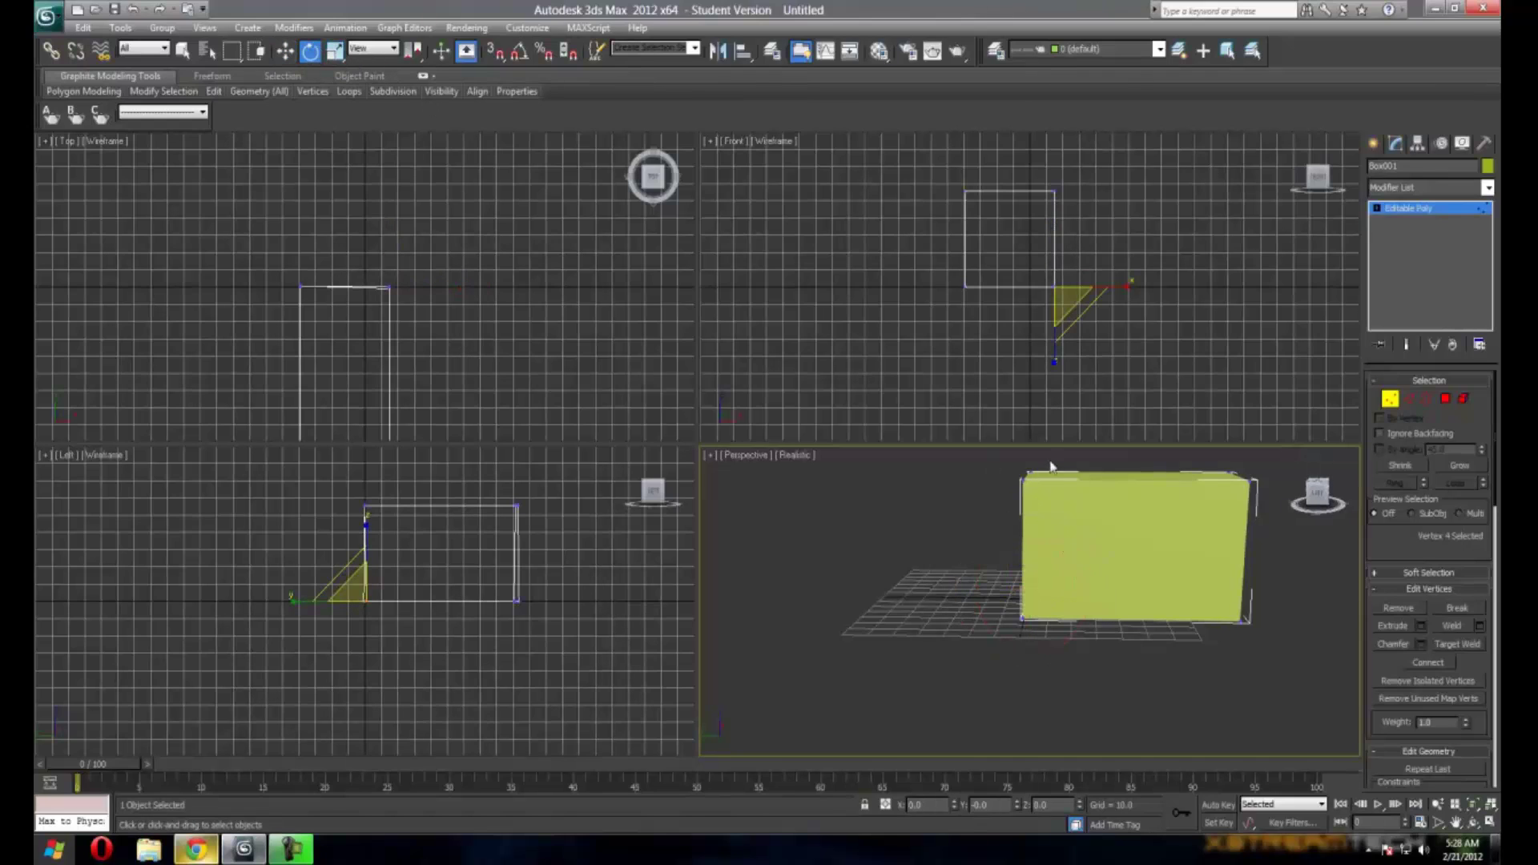
click(1446, 399)
click(1130, 534)
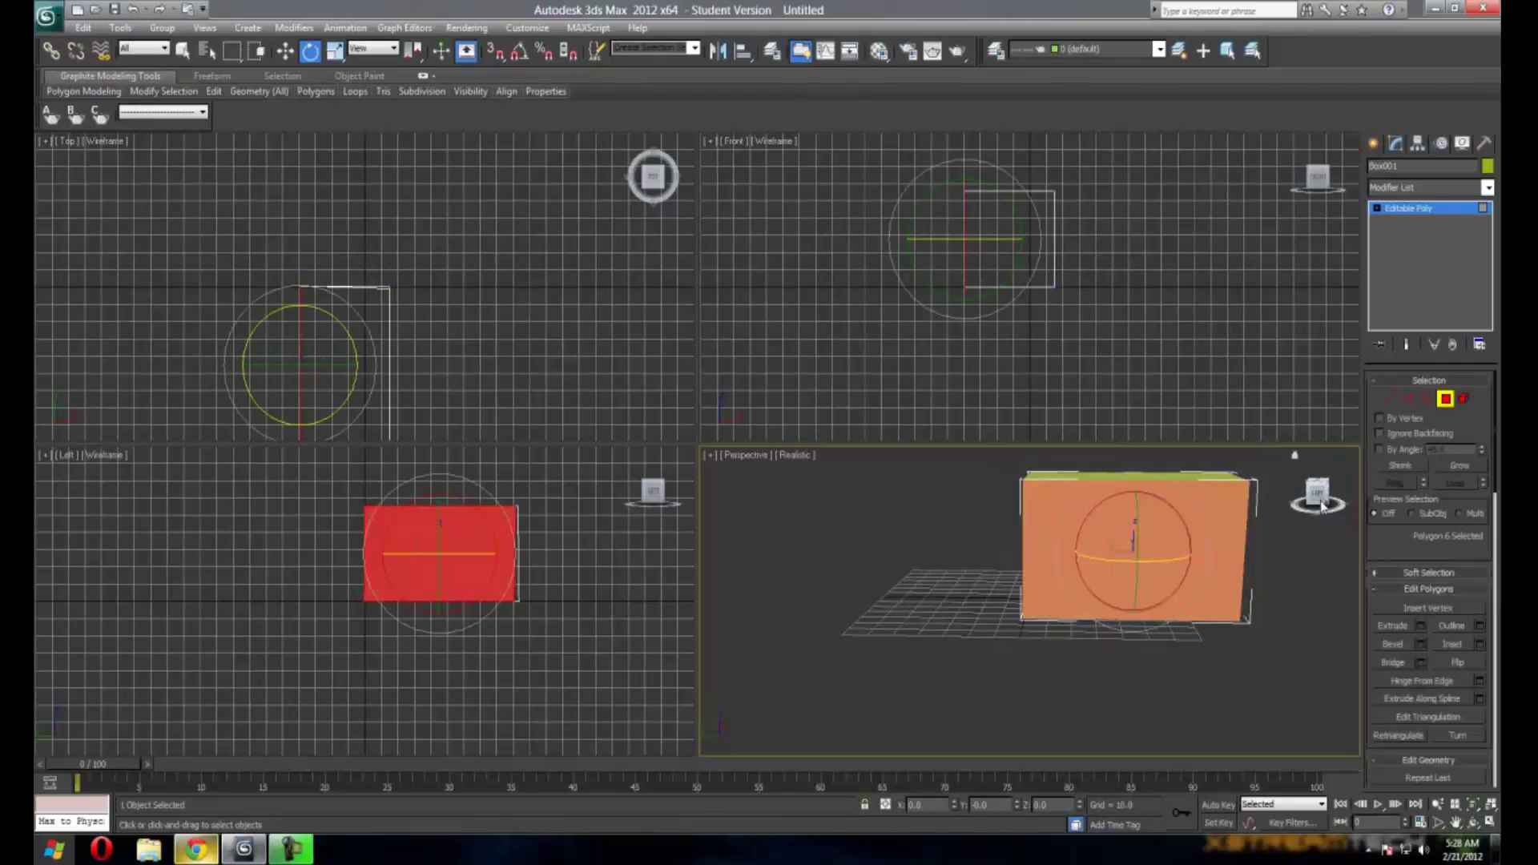
drag(1319, 495, 1347, 506)
drag(1199, 541, 1076, 589)
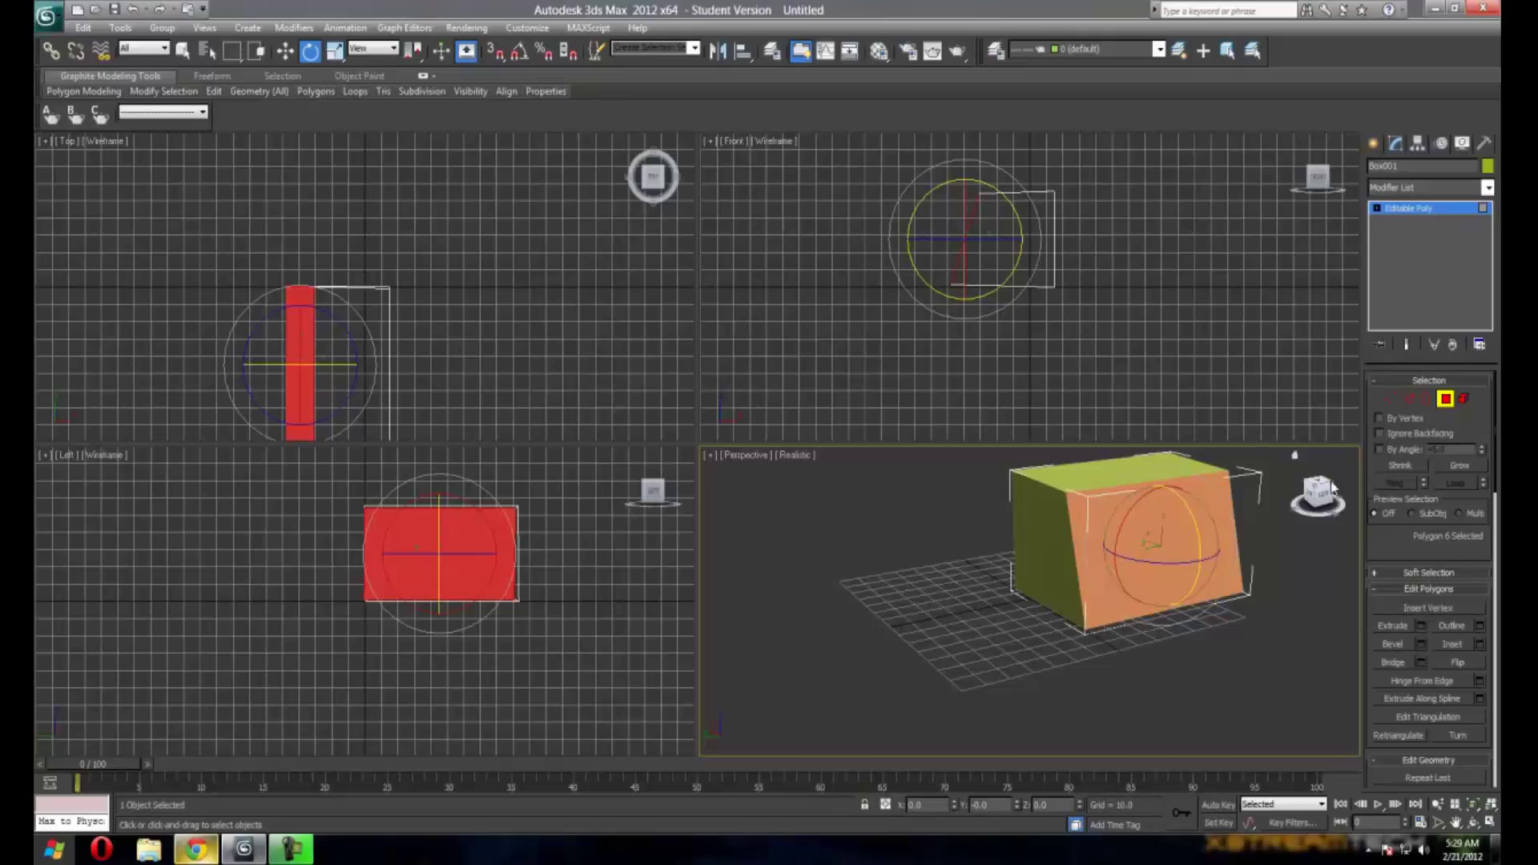
drag(1321, 491, 1227, 513)
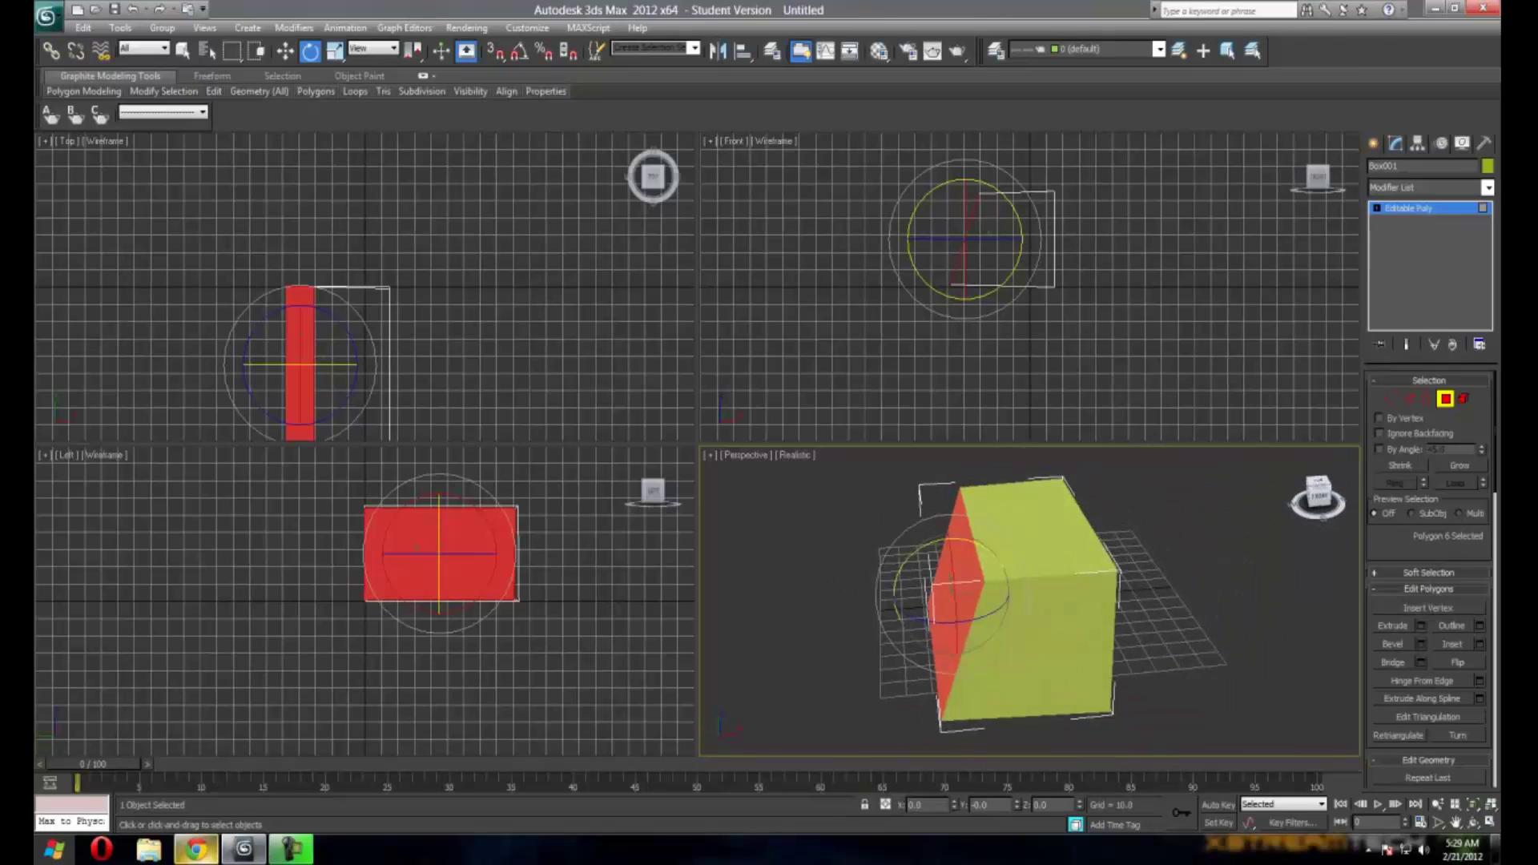
Delete the reshaped box and draw the base of a new box, about 52 by 52.5 units, on the perspective grid.
click(1373, 144)
click(1320, 492)
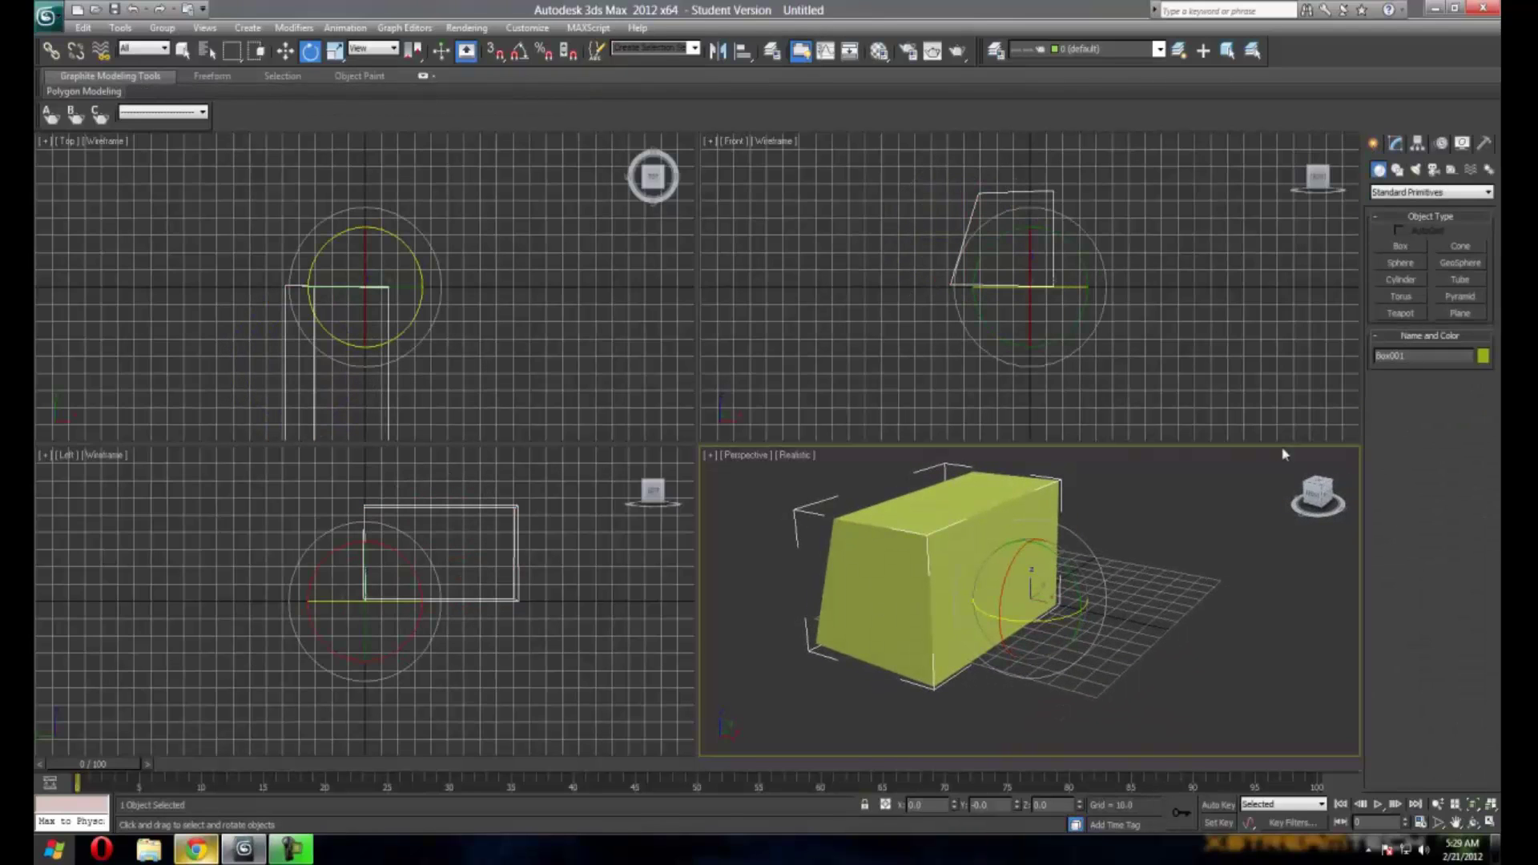
key(Delete)
click(1400, 246)
drag(922, 616, 1087, 609)
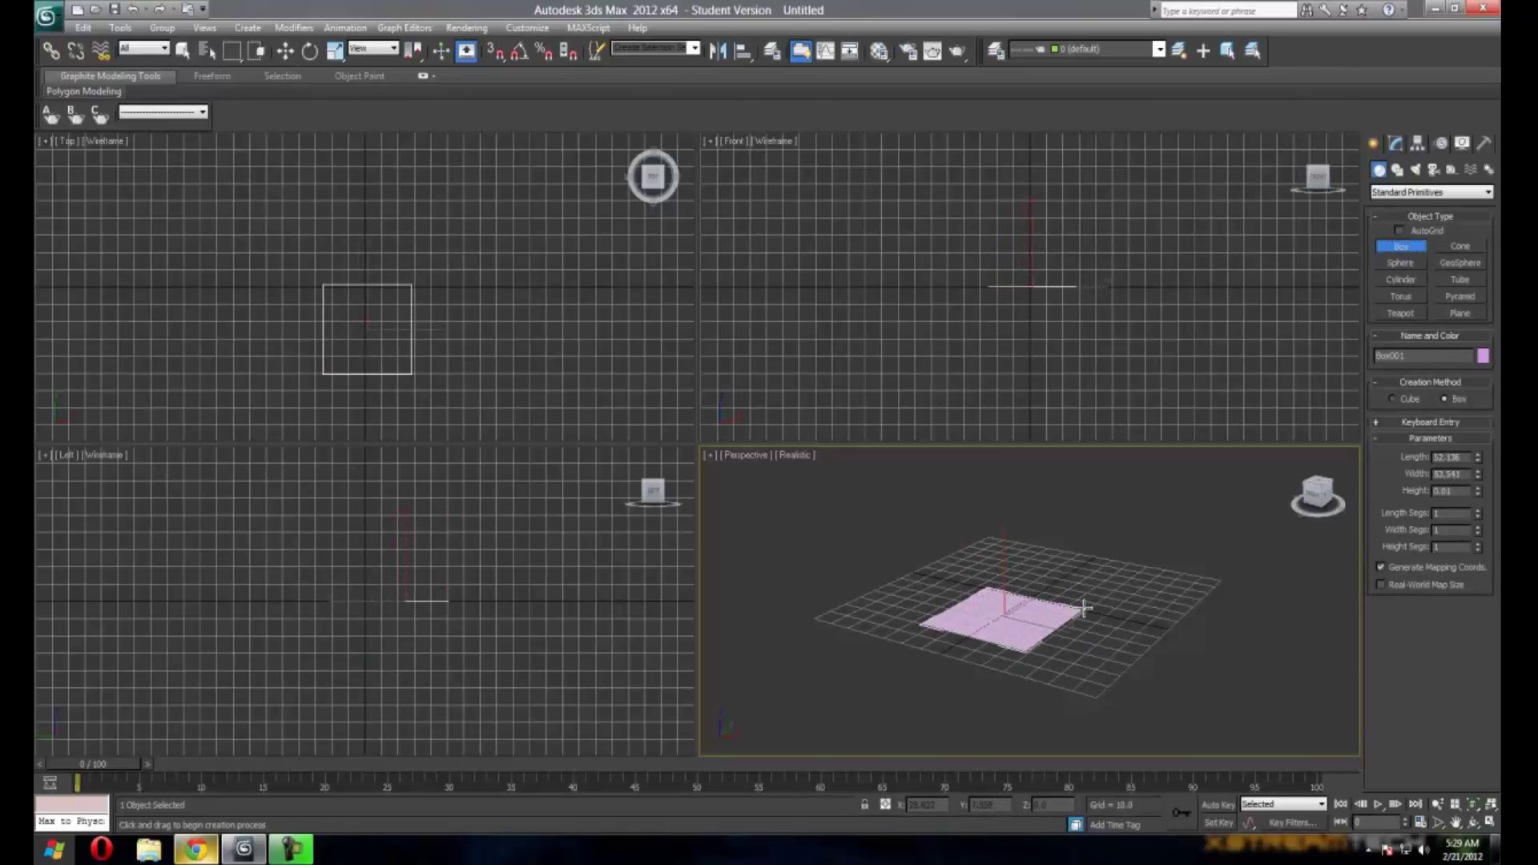